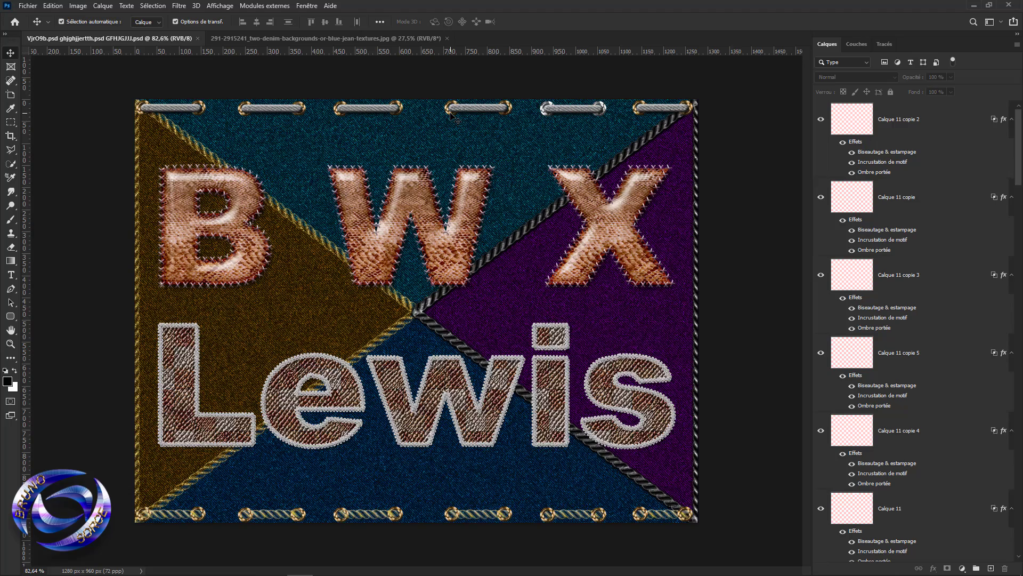
Examine the eyelets and rope lacing along the upper edge of the finished denim artwork
scroll(452, 115, "up", 5)
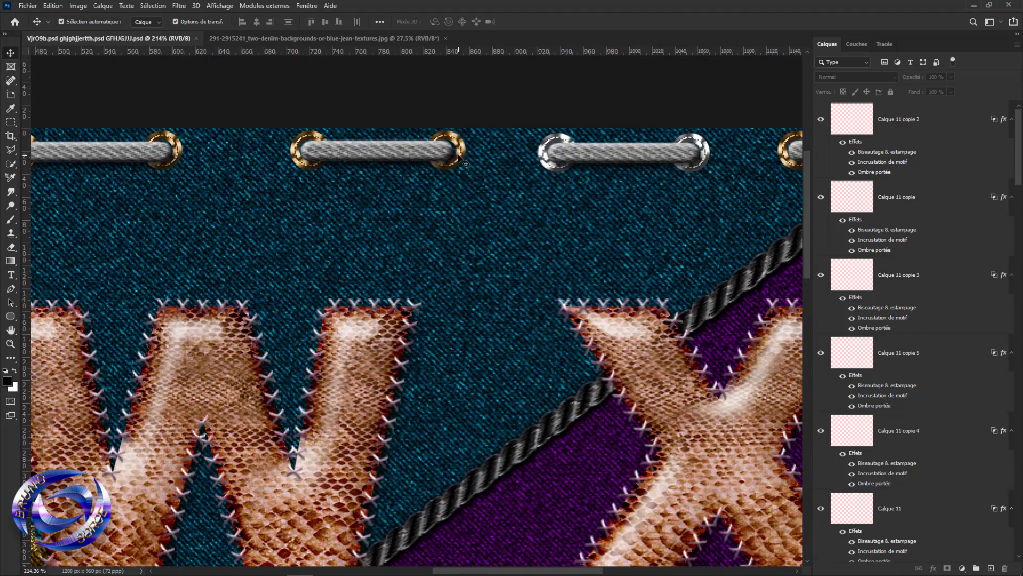
scroll(547, 160, "down", 1)
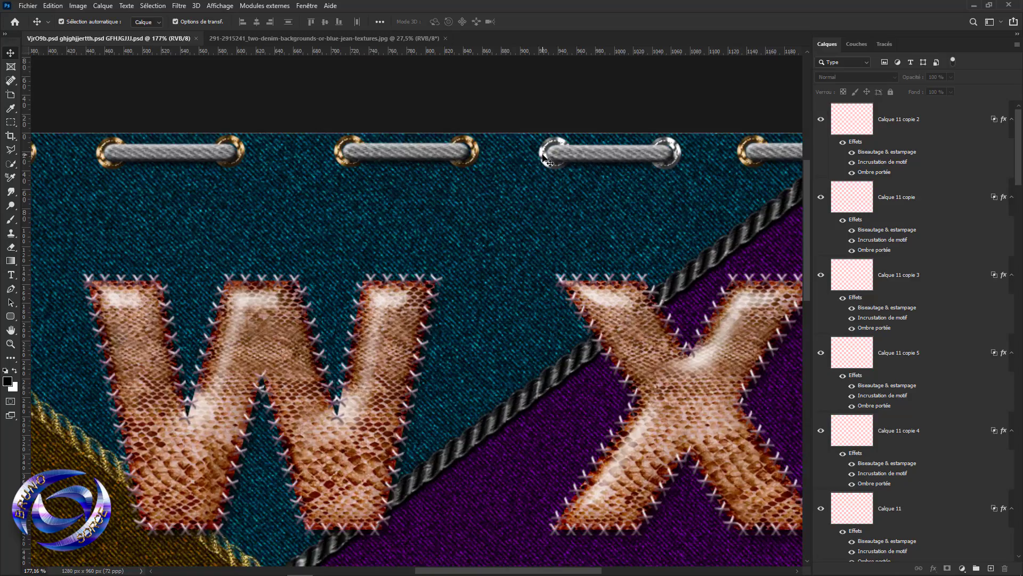
scroll(547, 160, "down", 3)
scroll(502, 168, "down", 2)
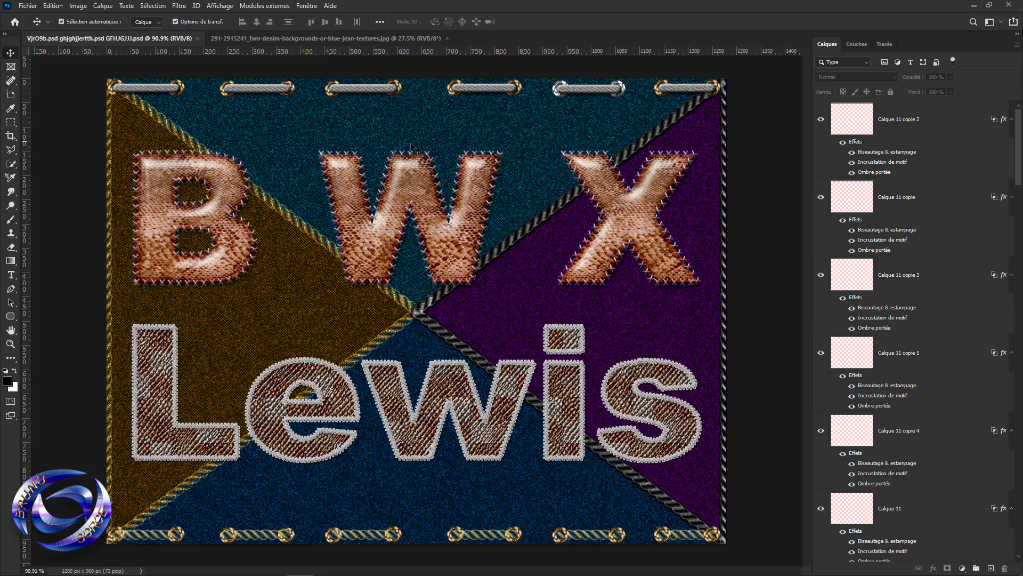
Switch to the blue denim texture image and unlock its background layer
left_click(369, 37)
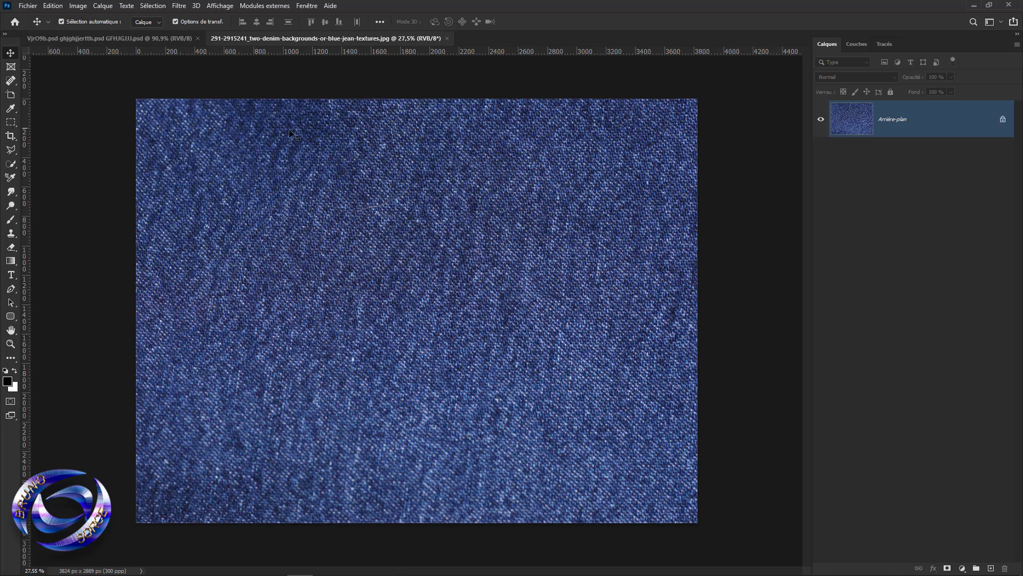
key("ctrl+Tab")
left_click(1002, 122)
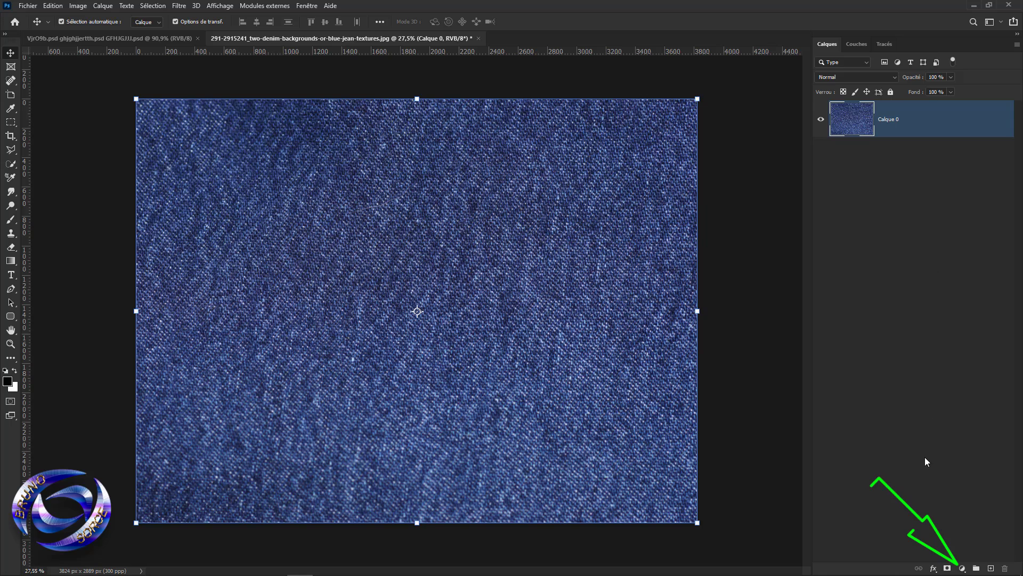
Darken the denim with a Curves adjustment at input 158 and output 104, and merge it with the denim layer
left_click(962, 567)
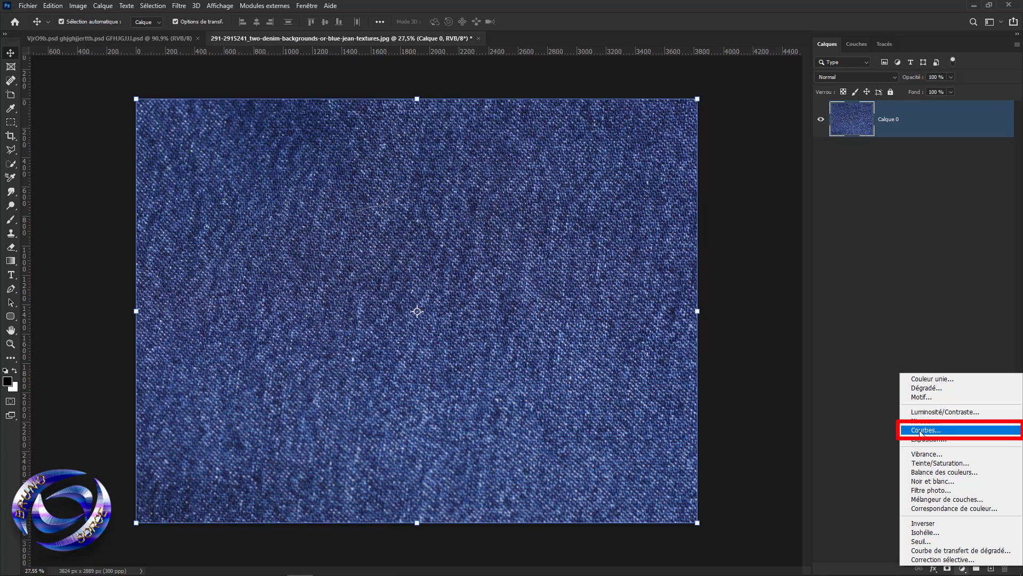
left_click(921, 431)
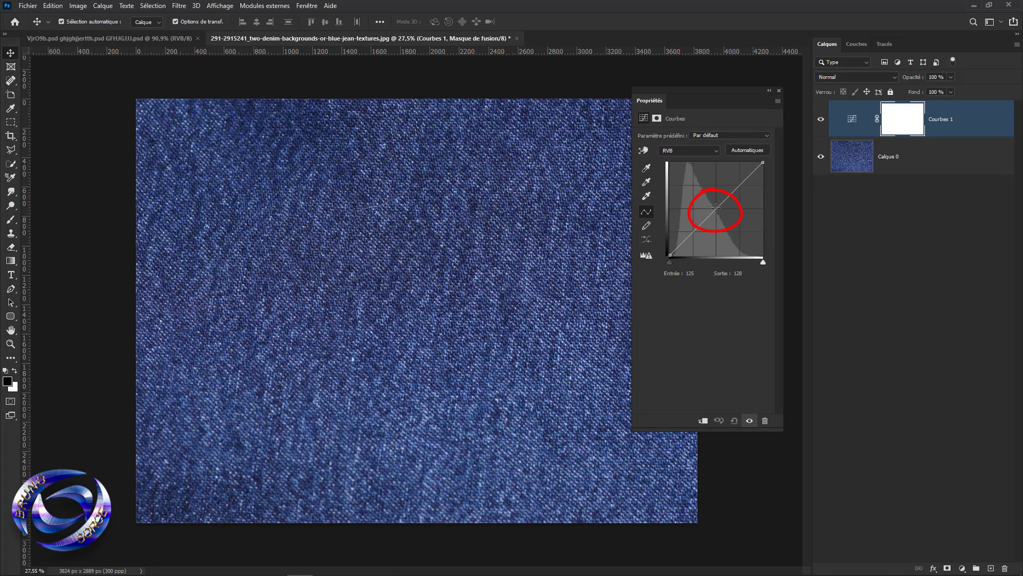
left_click(716, 208)
left_click_drag(716, 207, 727, 217)
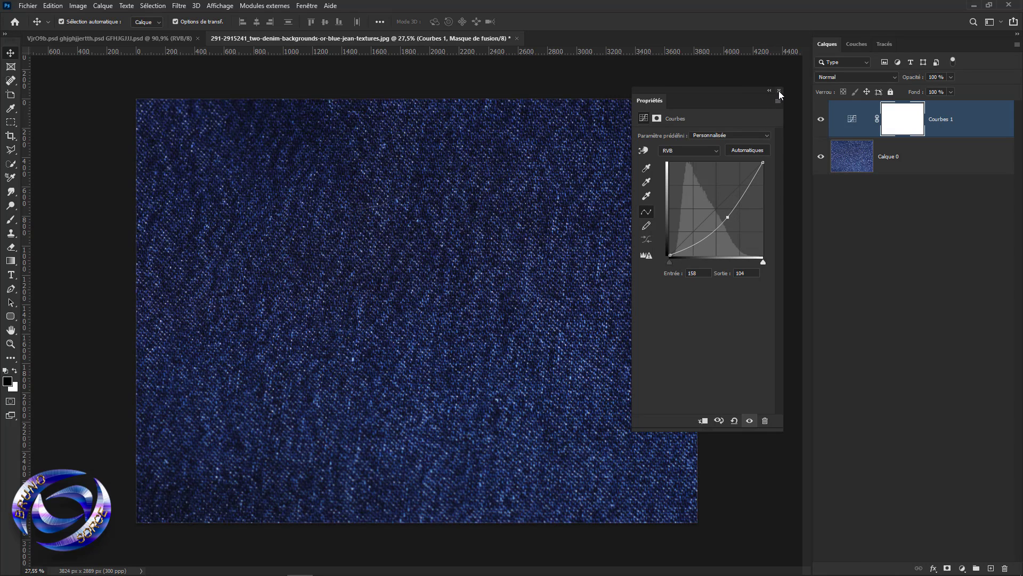
left_click(779, 91)
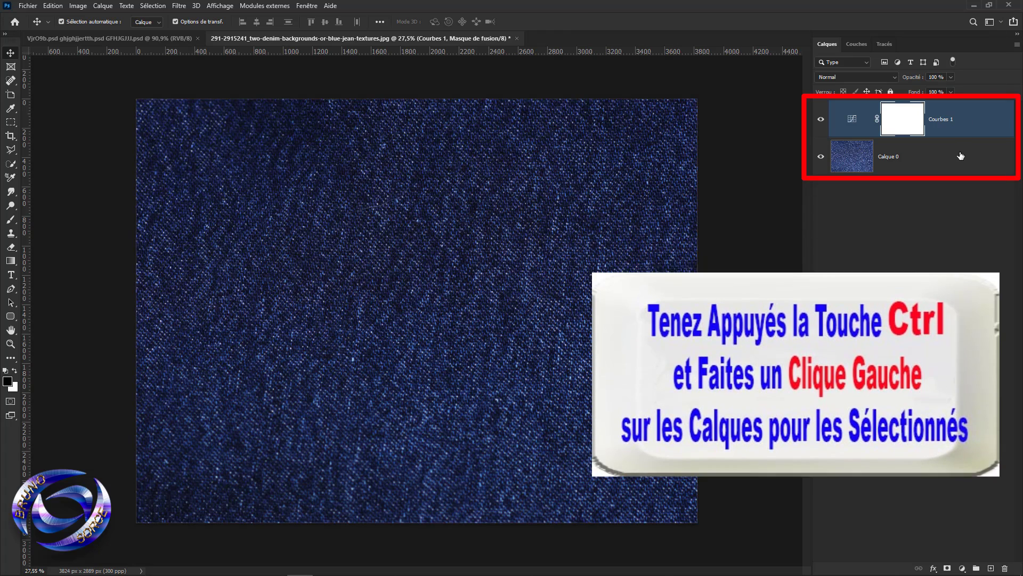
left_click(956, 156, "ctrl")
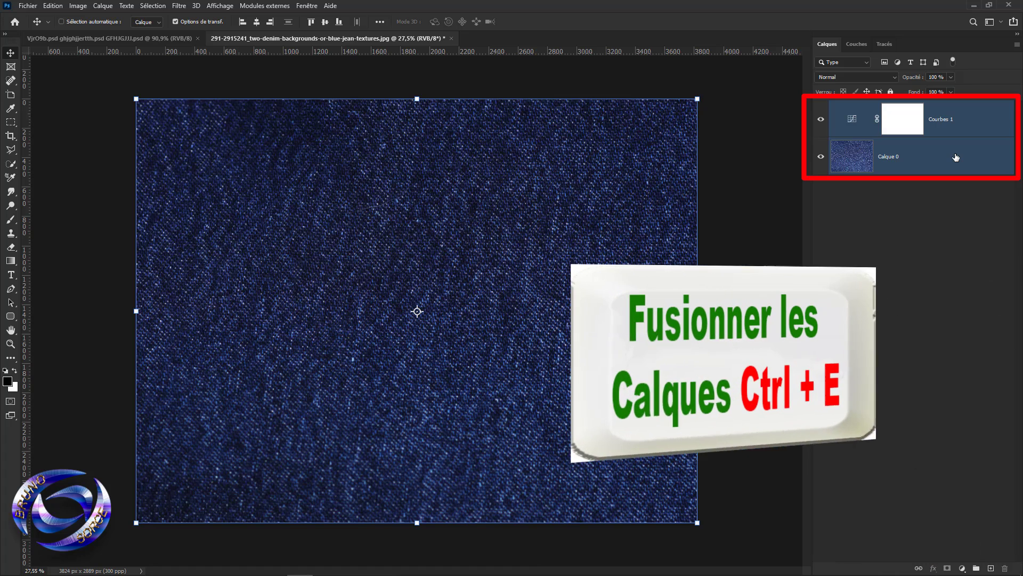
key("ctrl+e")
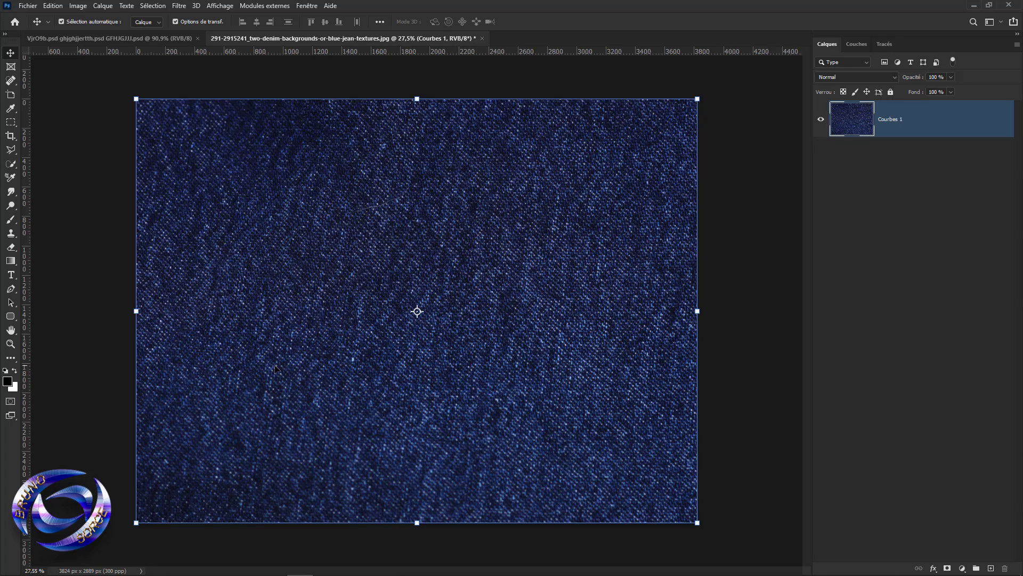
Set up the Ellipse tool in Shape mode (Forme) with no fill and a white stroke
left_click(12, 316)
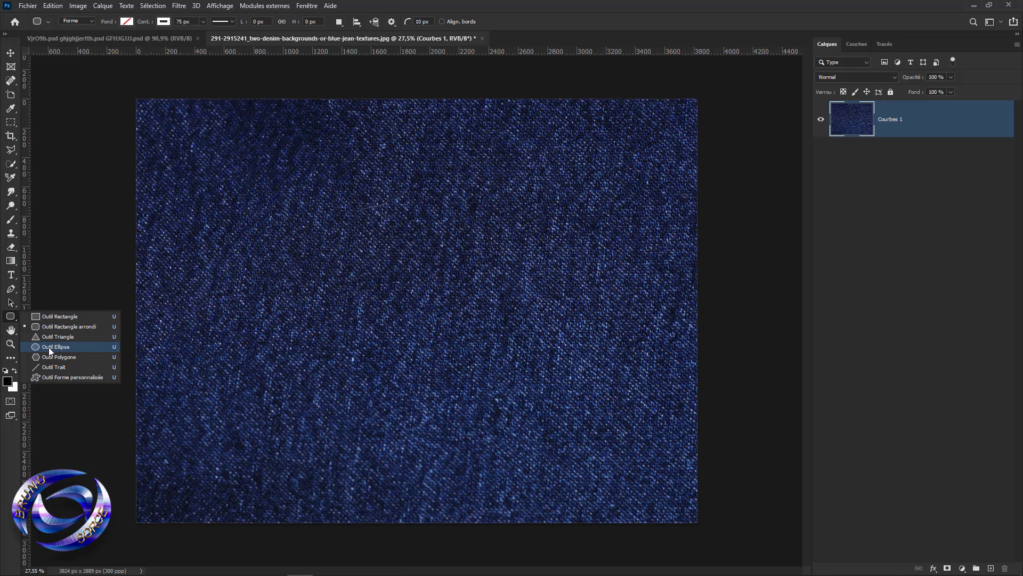
left_click(49, 347)
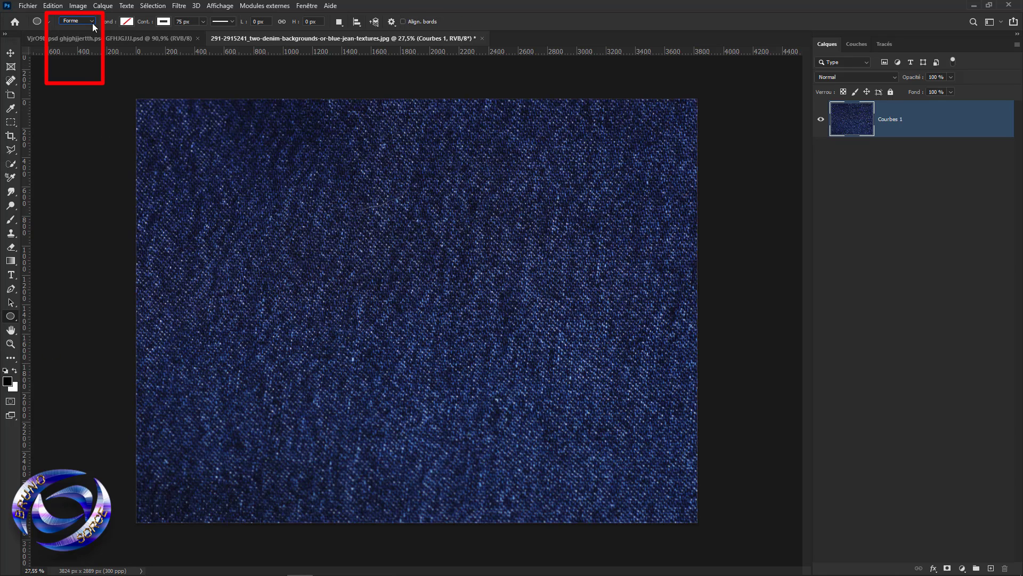
left_click(77, 21)
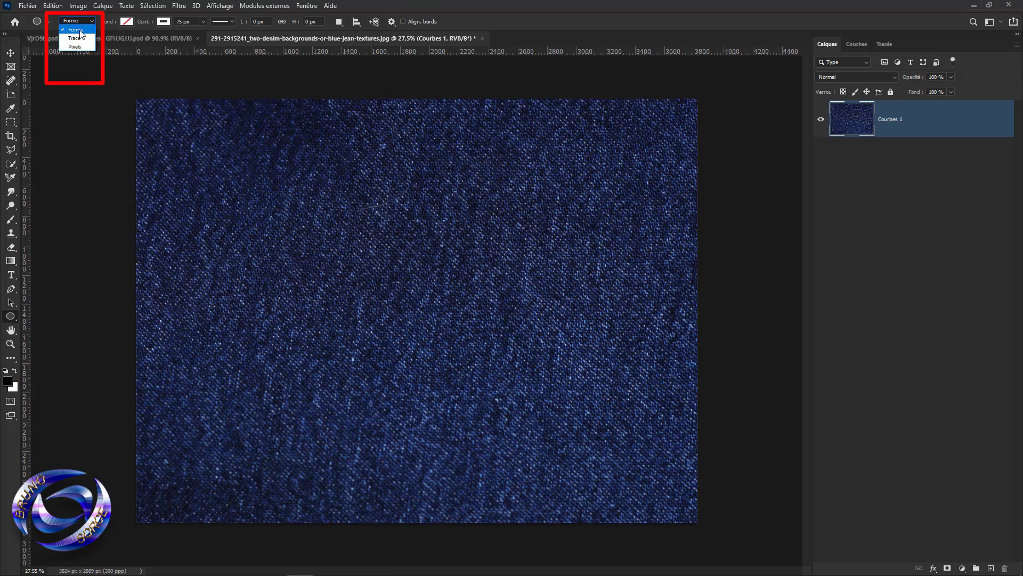
left_click(80, 30)
left_click(126, 21)
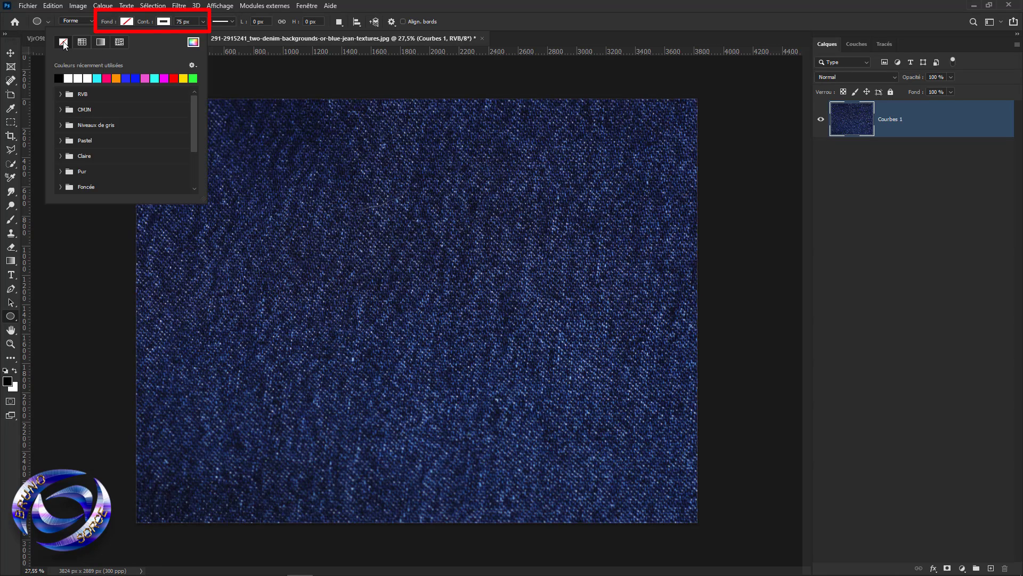
left_click(165, 24)
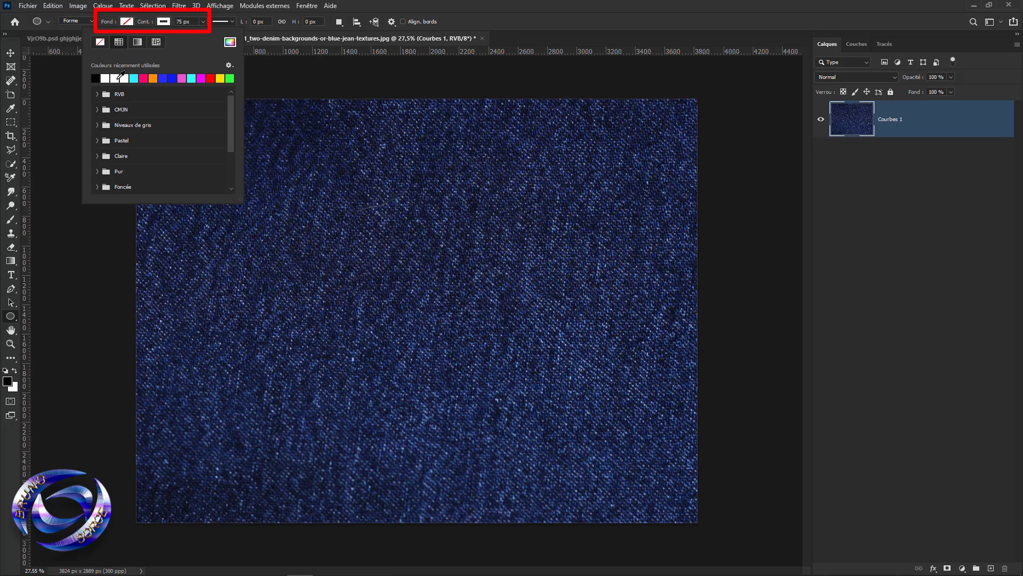
left_click(117, 78)
left_click(505, 21)
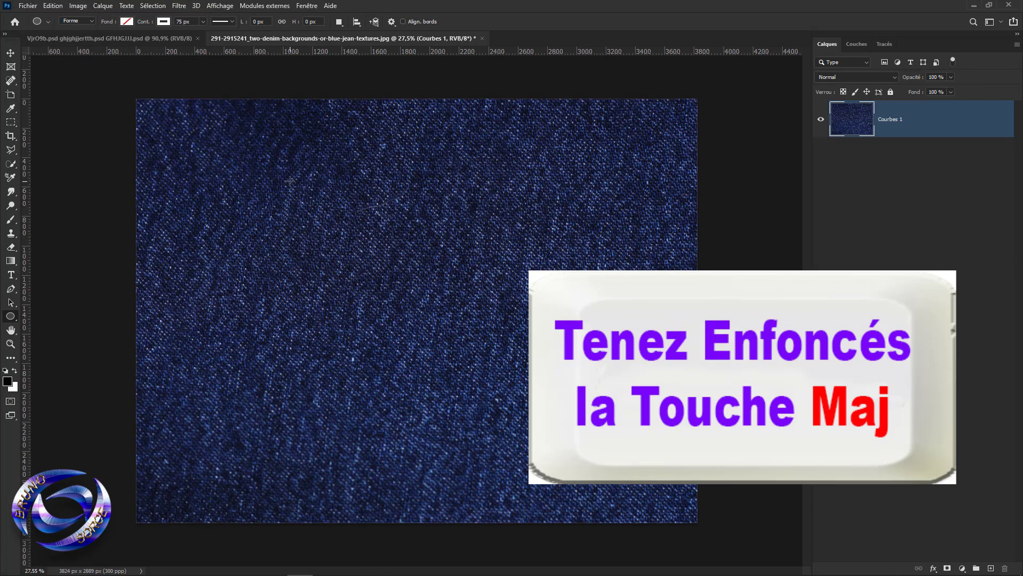
Draw a perfect circle about 504 px wide on the upper part of the denim and set its stroke to 116 px
left_click_drag(291, 180, 365, 254)
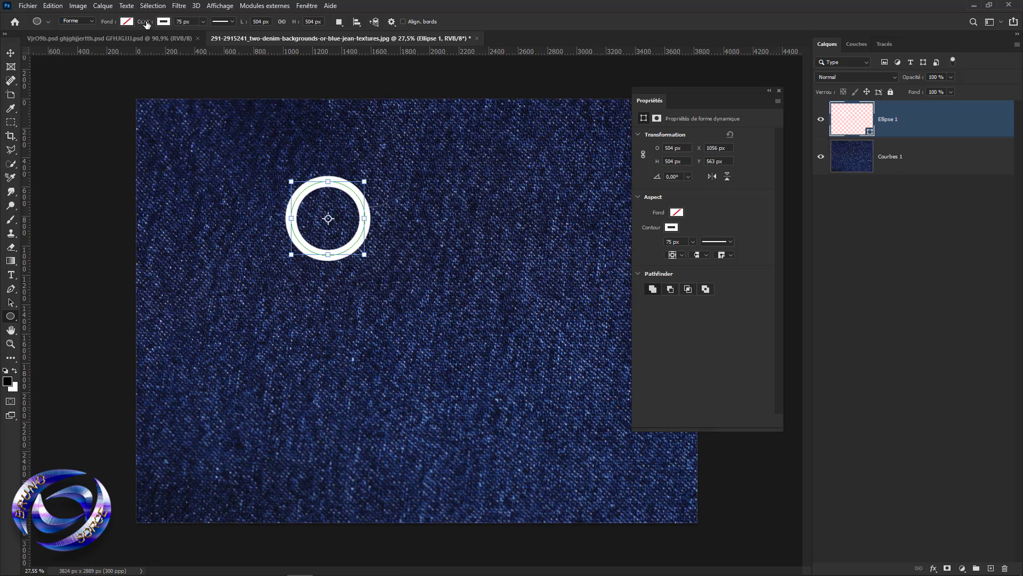
mouse_move(147, 24)
left_mouse_down()
mouse_move(189, 26)
mouse_move(134, 28)
mouse_move(170, 31)
left_mouse_up()
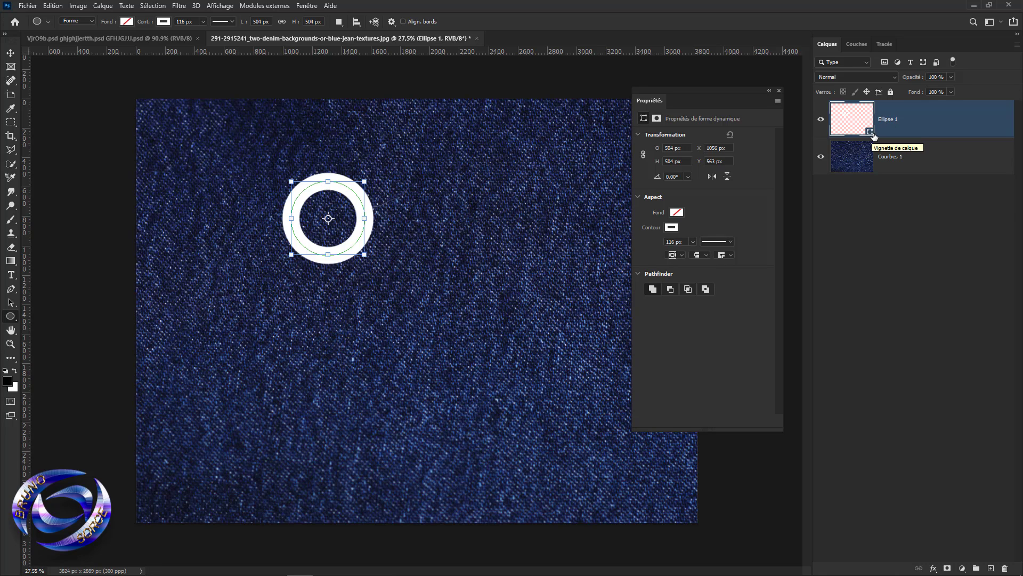
left_click(779, 91)
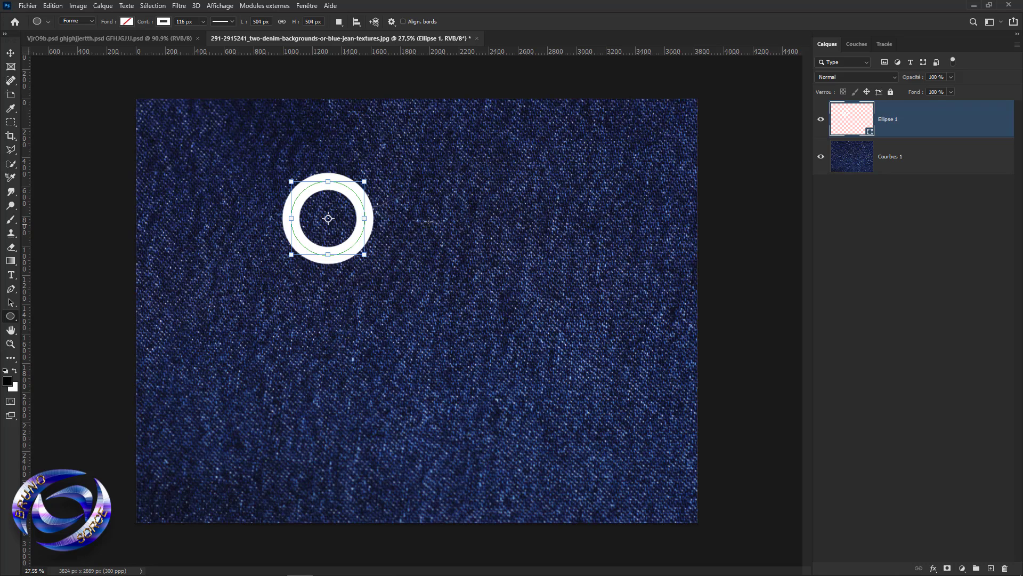
Apply the gold metallic preset listed below the Abstract Styles 2 folder to the ellipse as its layer style
double_click(979, 125)
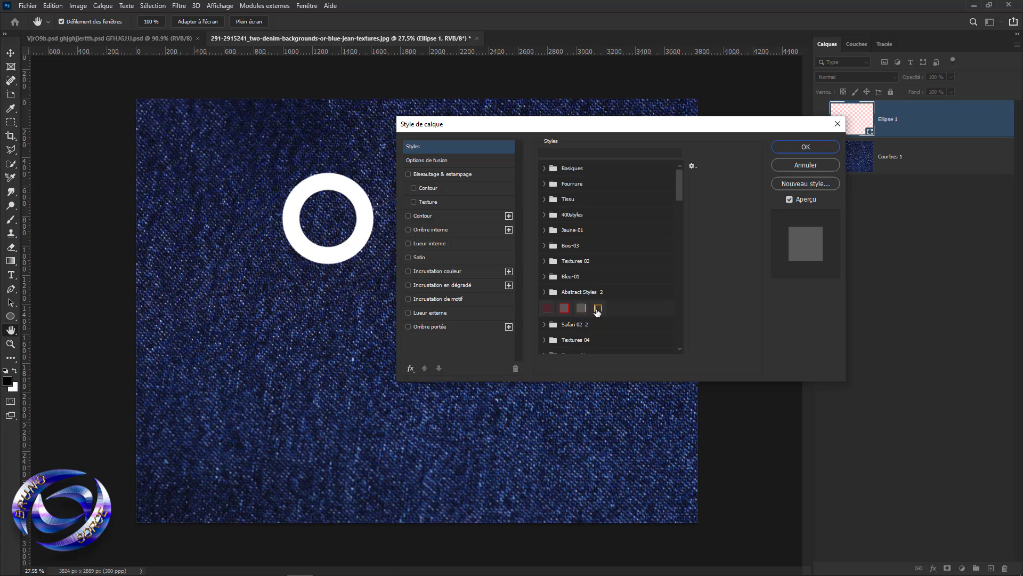
left_click(598, 310)
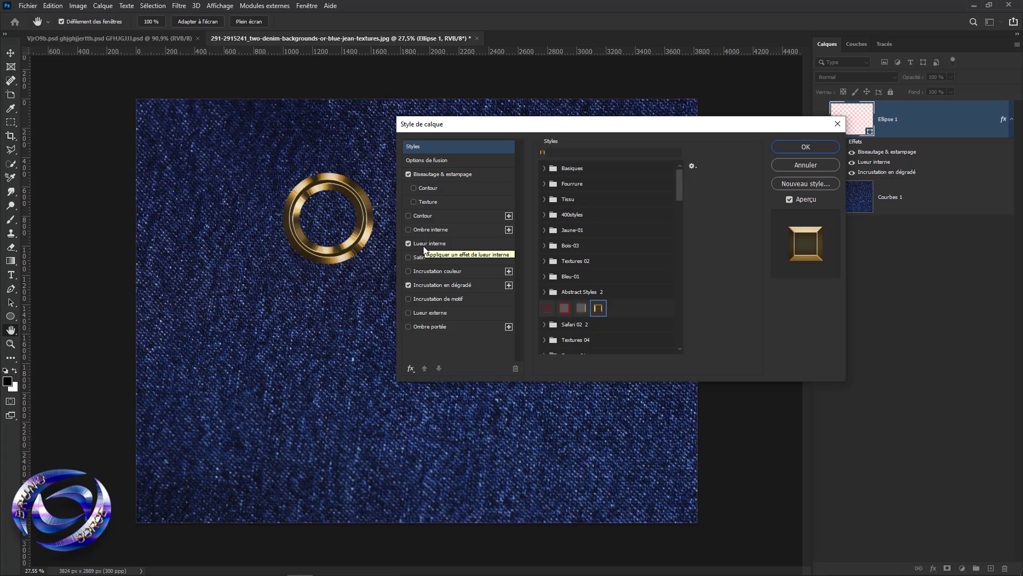
Review the ring's Bevel & Emboss settings, including style, technique, depth, size and lighting angles
left_click(442, 174)
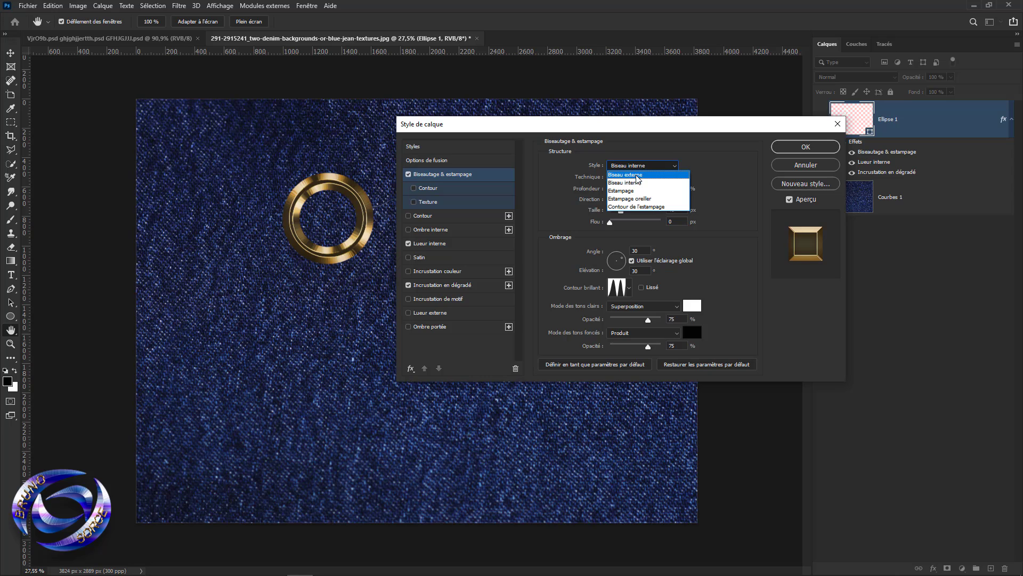
left_click(635, 183)
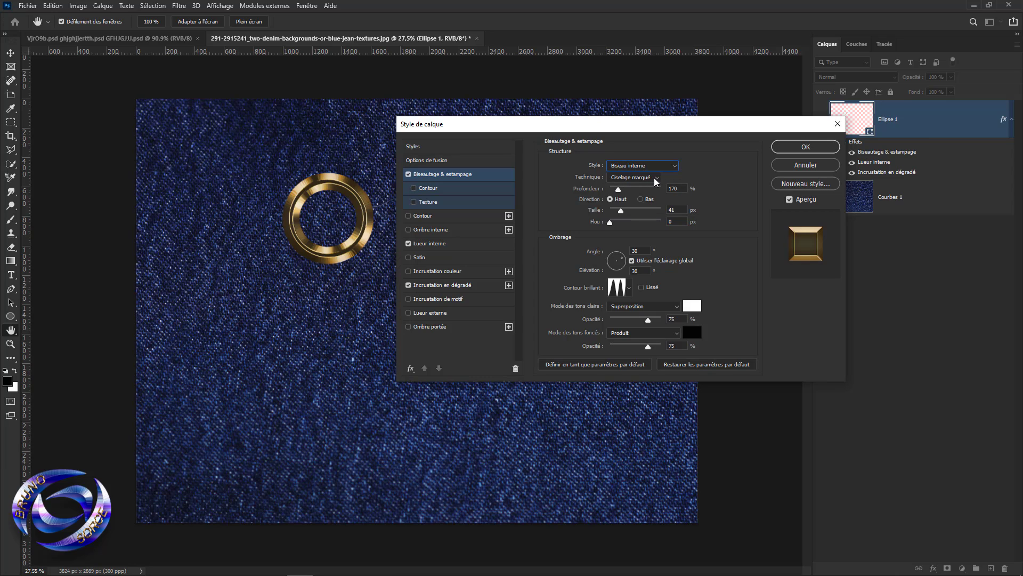
left_click(654, 177)
left_click(649, 199)
left_click_drag(680, 189, 668, 189)
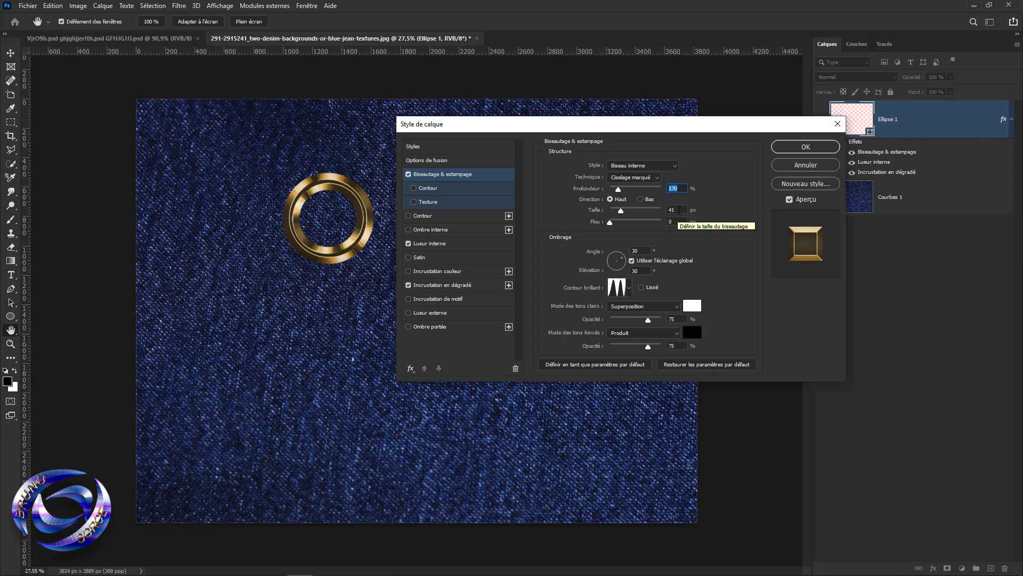
left_click_drag(680, 210, 669, 209)
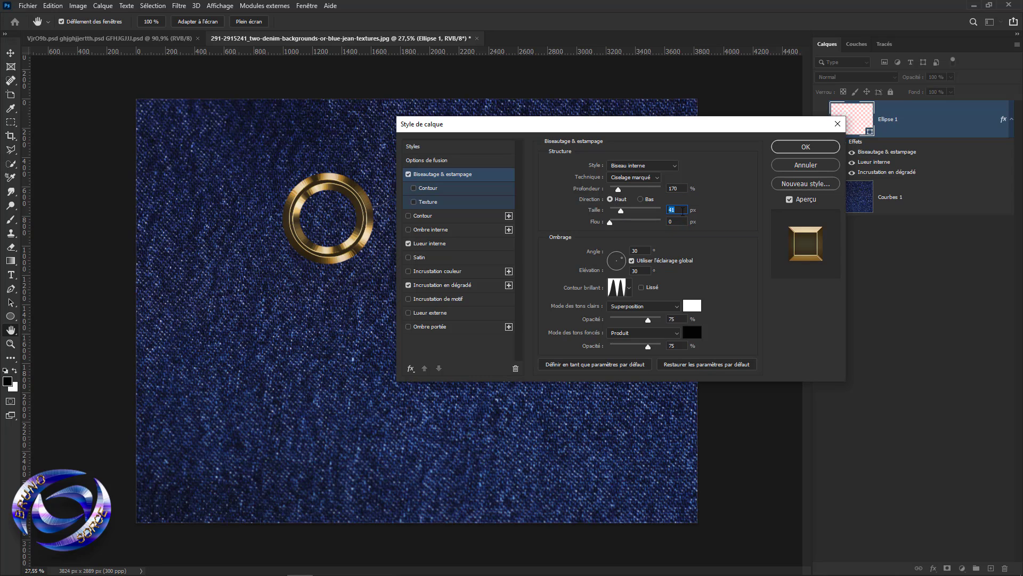
key("Tab")
key("Tab")
left_click(646, 270)
Try several gloss contours on the ring's bevel and return to the triple-peak contour
left_click(630, 290)
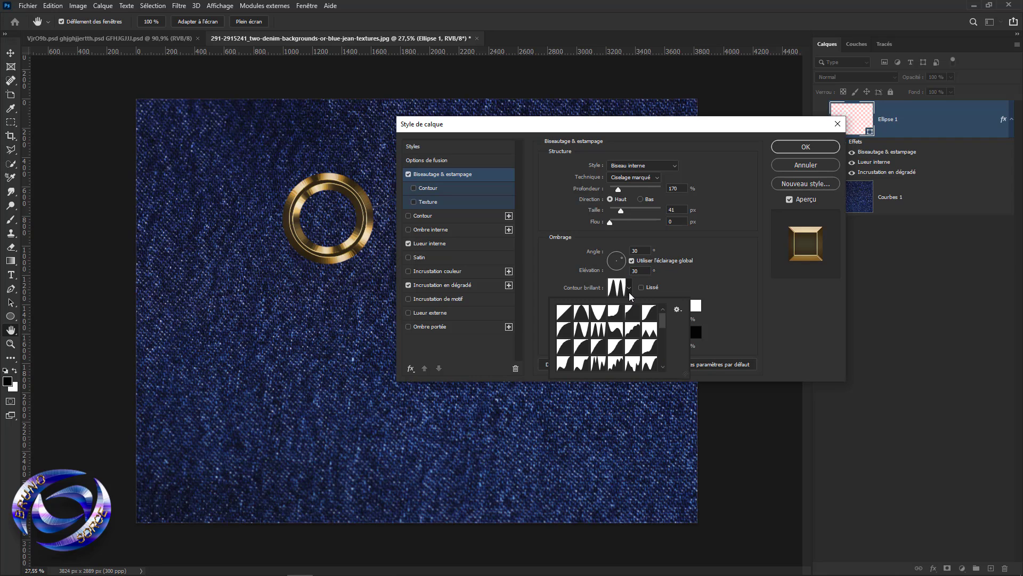
left_click(597, 315)
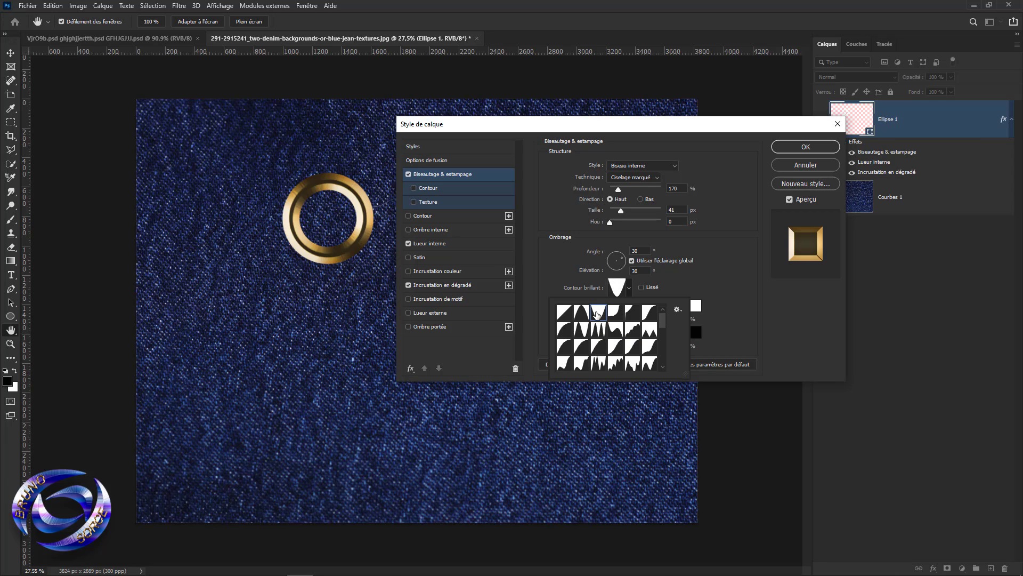
left_click(565, 346)
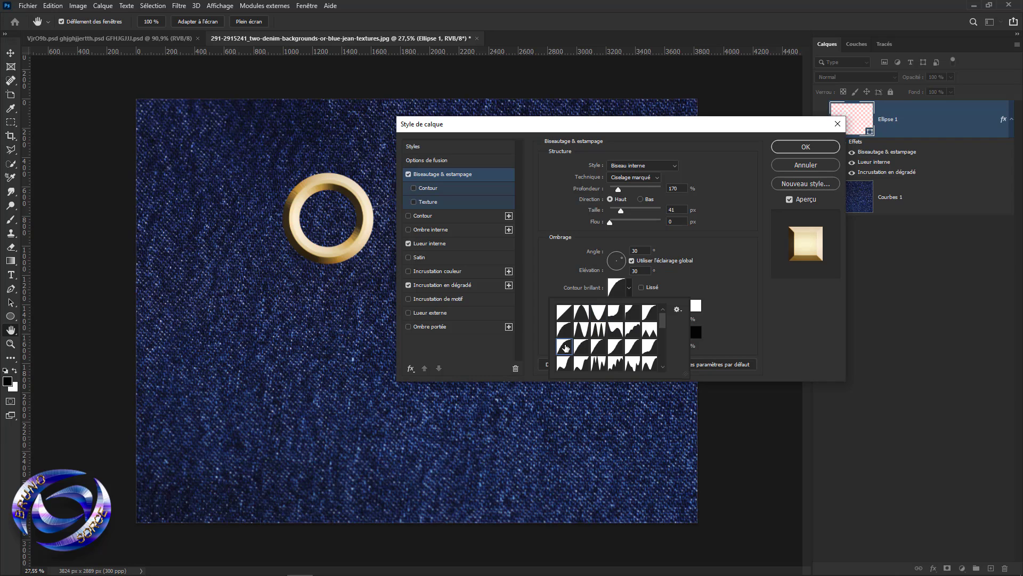
left_click(617, 348)
left_click(634, 332)
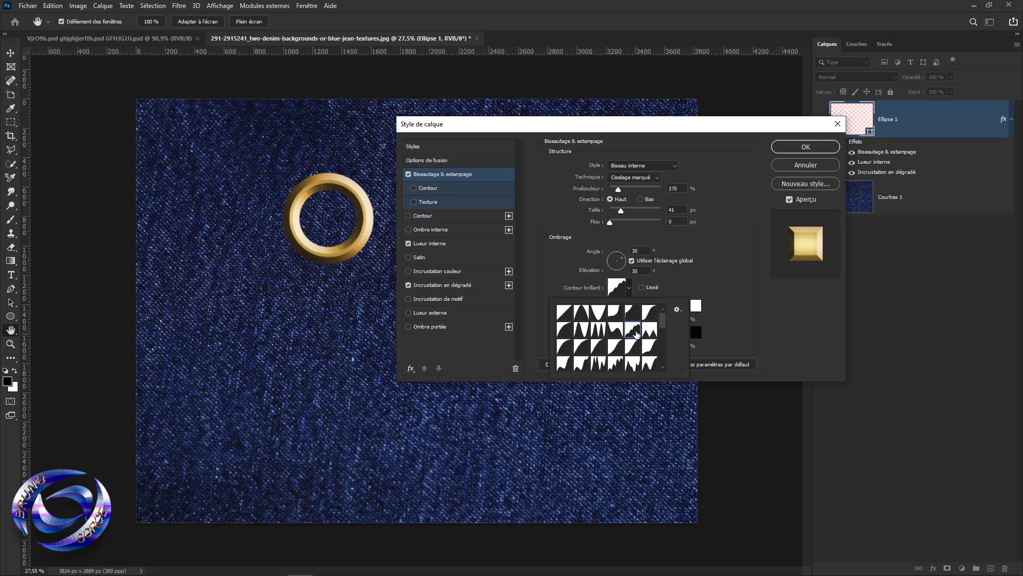
scroll(597, 347, "down", 2)
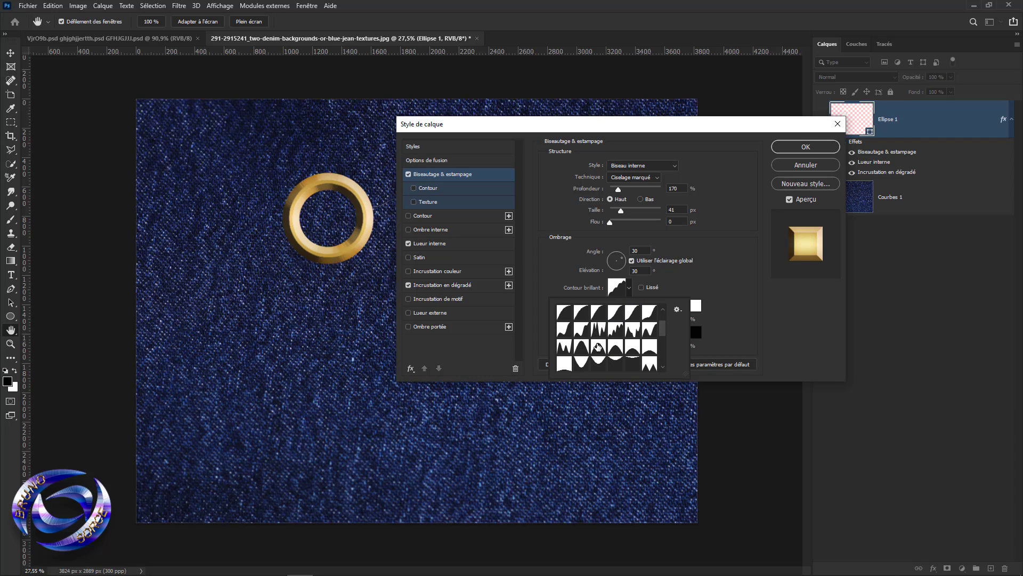
left_click(598, 348)
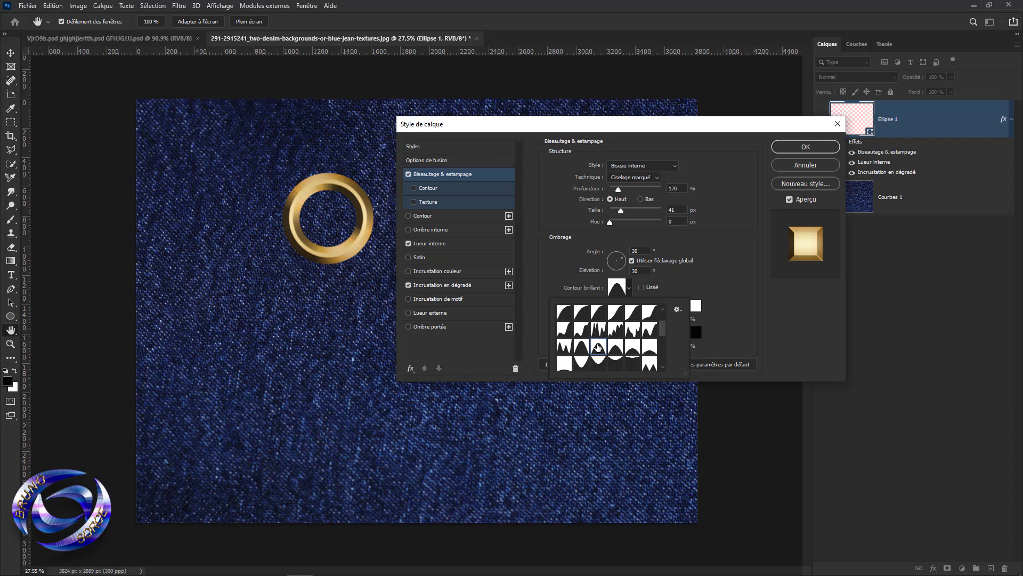
left_click(565, 347)
scroll(585, 340, "up", 2)
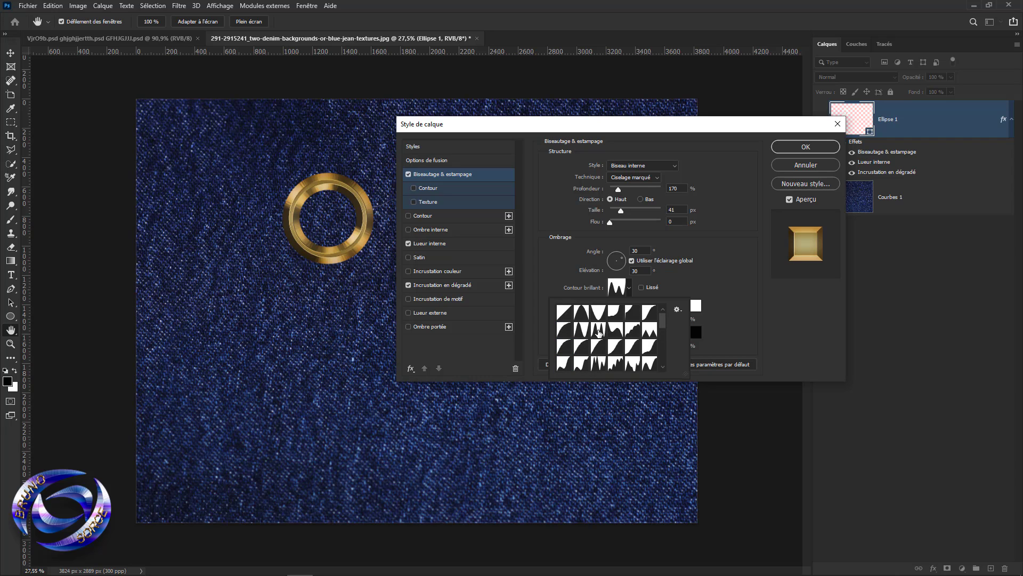
left_click(599, 333)
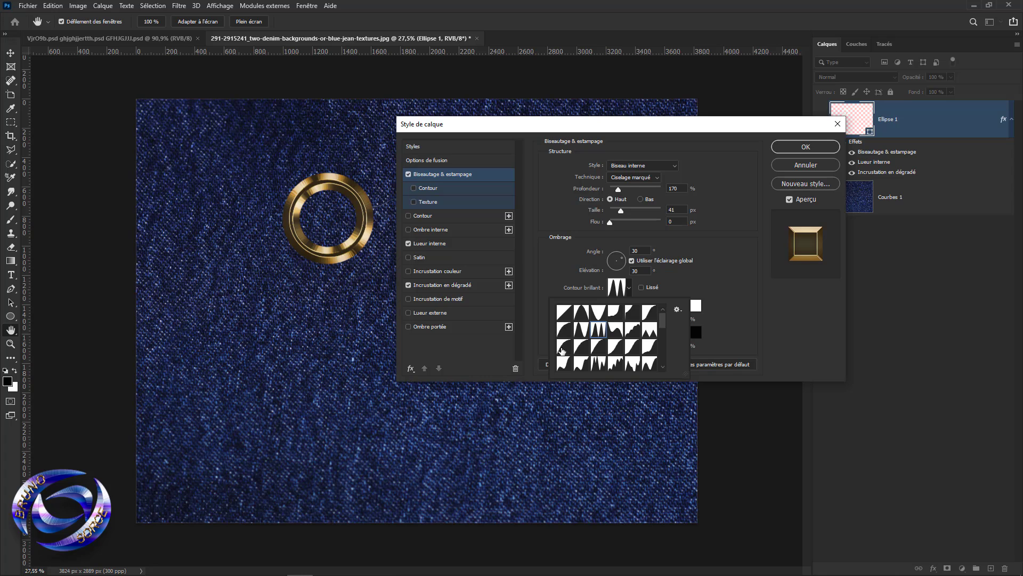
left_click(729, 279)
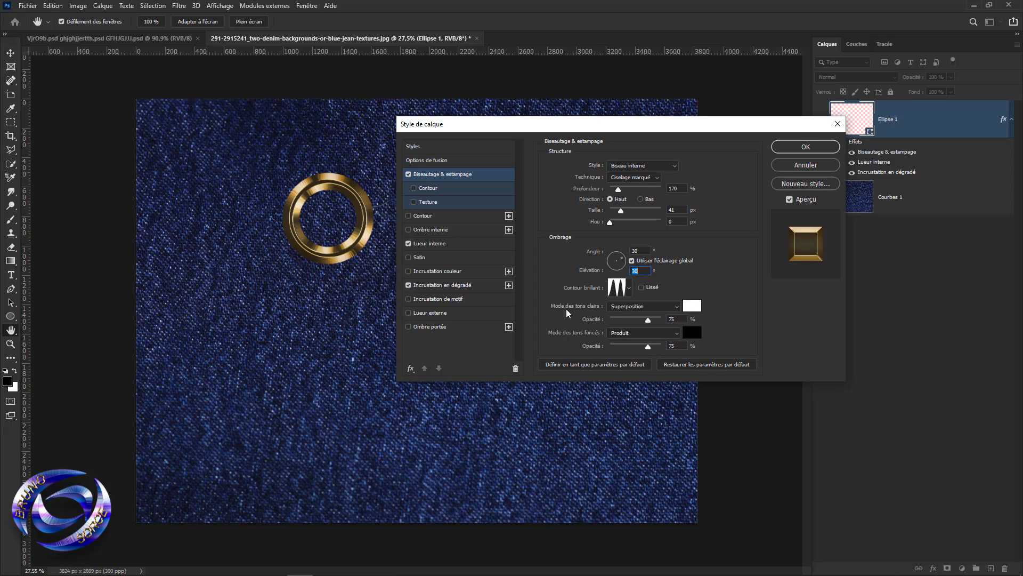
Review the ring's bevel highlight and shadow opacities, and its inner glow opacity and noise settings
left_click(657, 318)
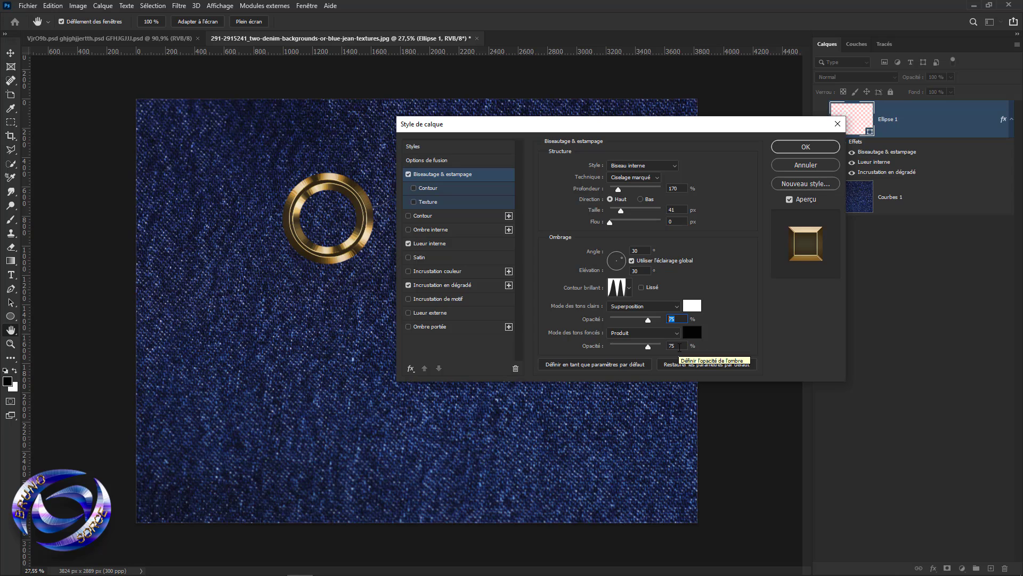
left_click(426, 244)
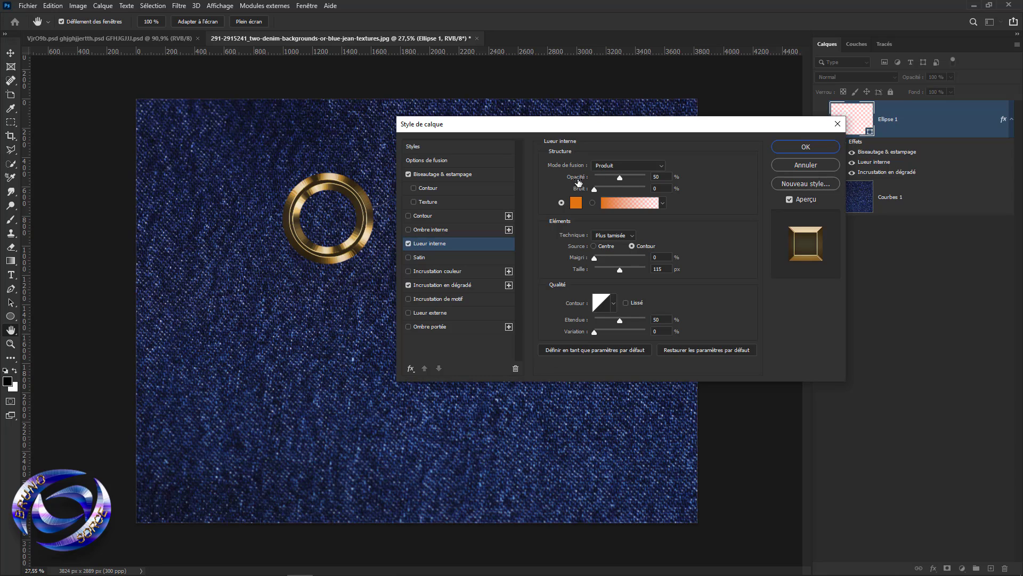
left_click(661, 177)
left_click(663, 189)
Inspect the inner glow's gradient option, the Basics gradient presets and the color of the gradient's starting stop
left_click(592, 203)
left_click(625, 203)
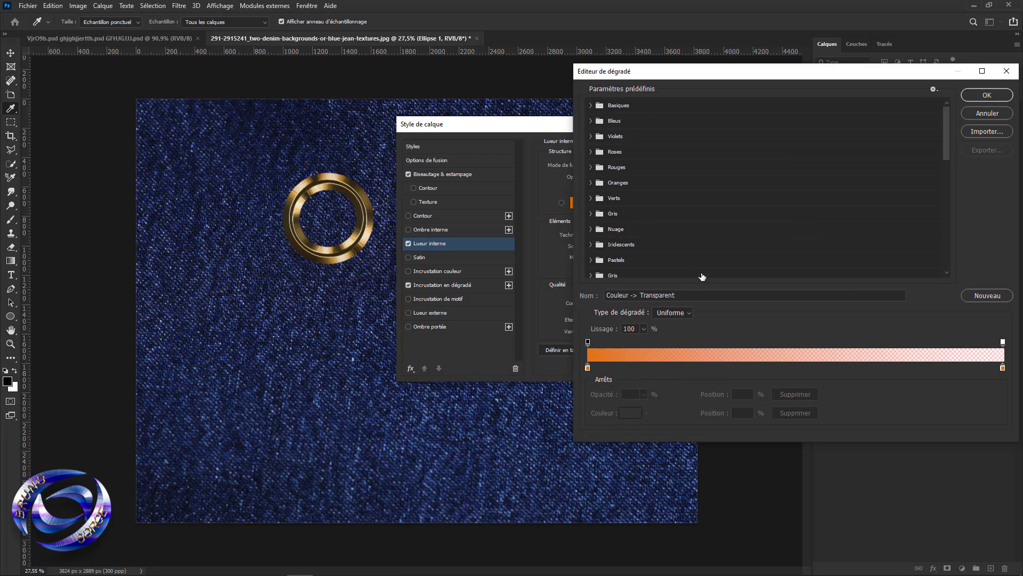
left_click(589, 106)
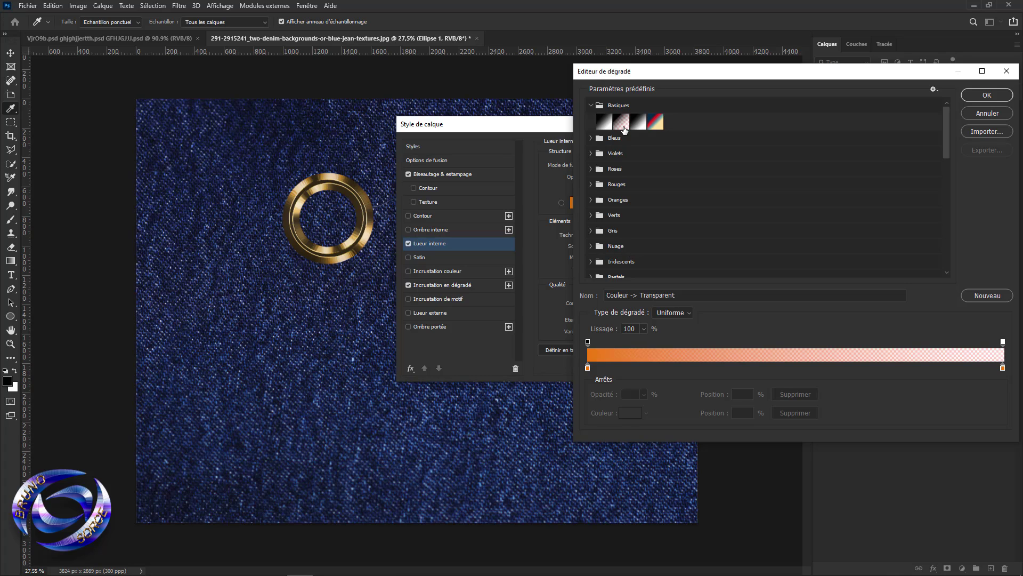
double_click(587, 367)
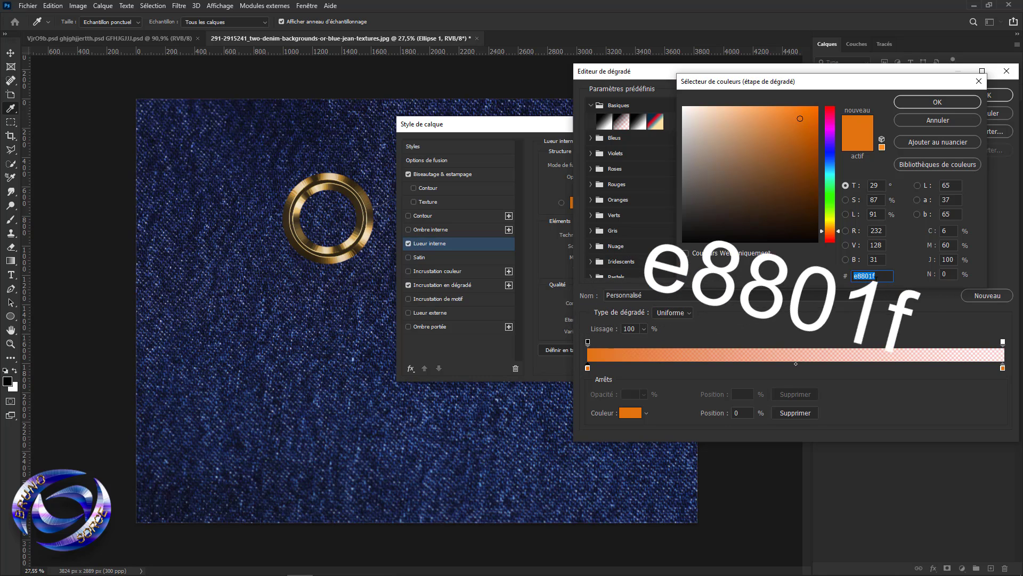
left_click(951, 102)
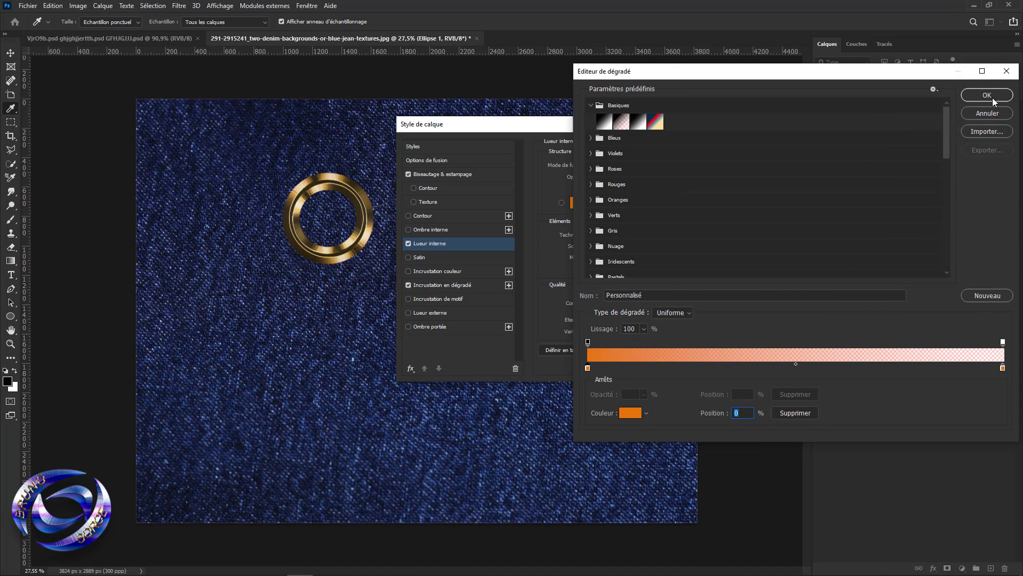
left_click(994, 98)
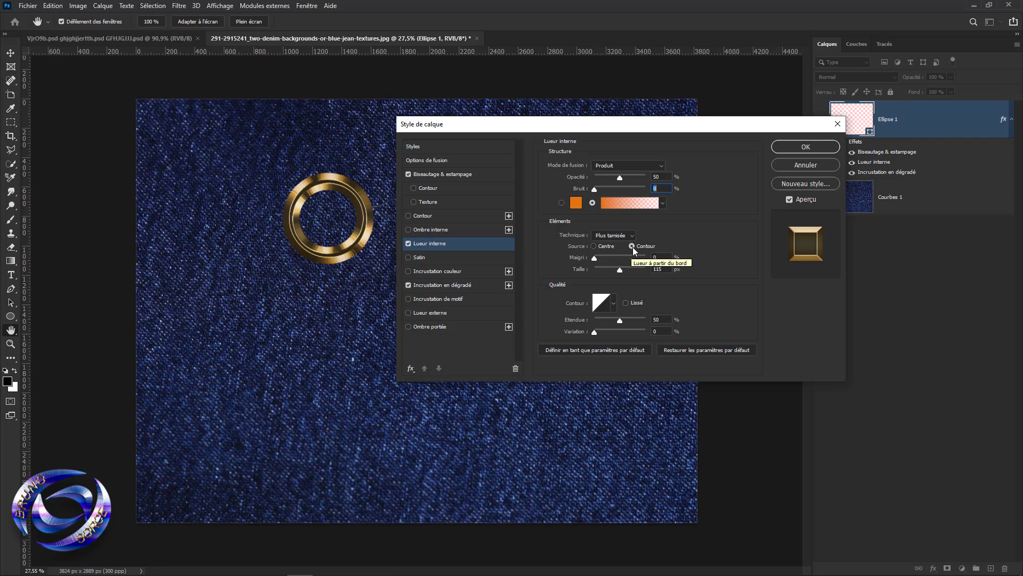
Review the inner glow's choke, size, contour, range and jitter settings
left_click(660, 257)
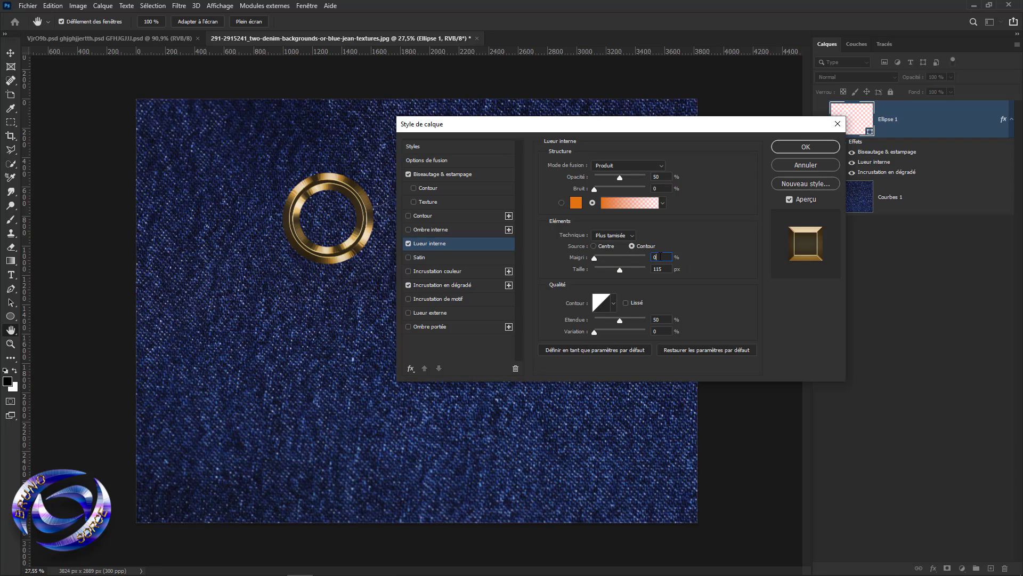
mouse_move(660, 257)
left_mouse_down()
mouse_move(642, 257)
mouse_move(663, 270)
mouse_move(646, 268)
left_mouse_up()
left_click(614, 304)
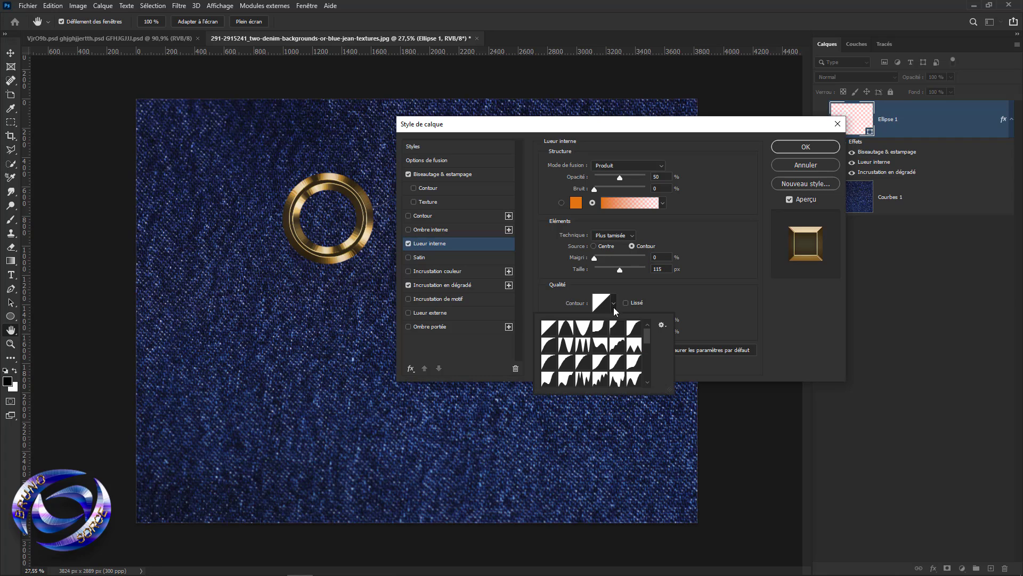
left_click(552, 332)
left_click(748, 303)
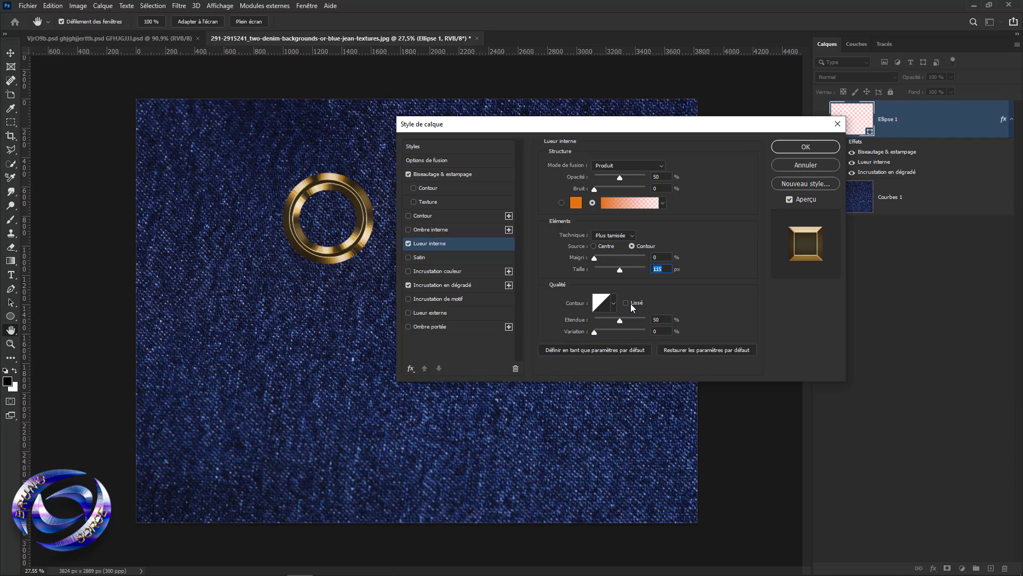
left_click(664, 320)
left_click(661, 331)
Review the ring's gradient overlay opacity and the color of the gradient's starting stop
left_click(430, 286)
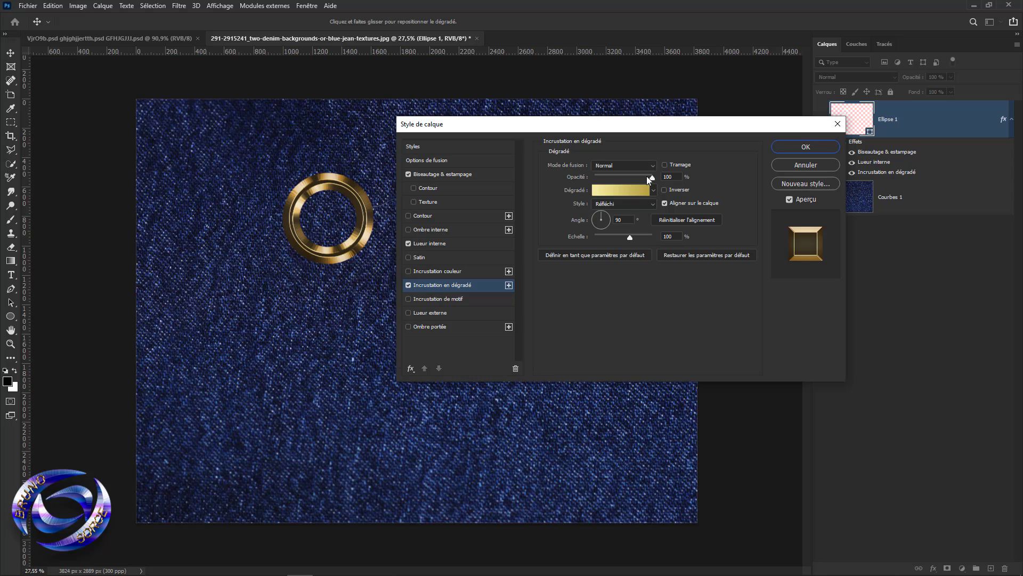
left_click(672, 177)
left_click(619, 187)
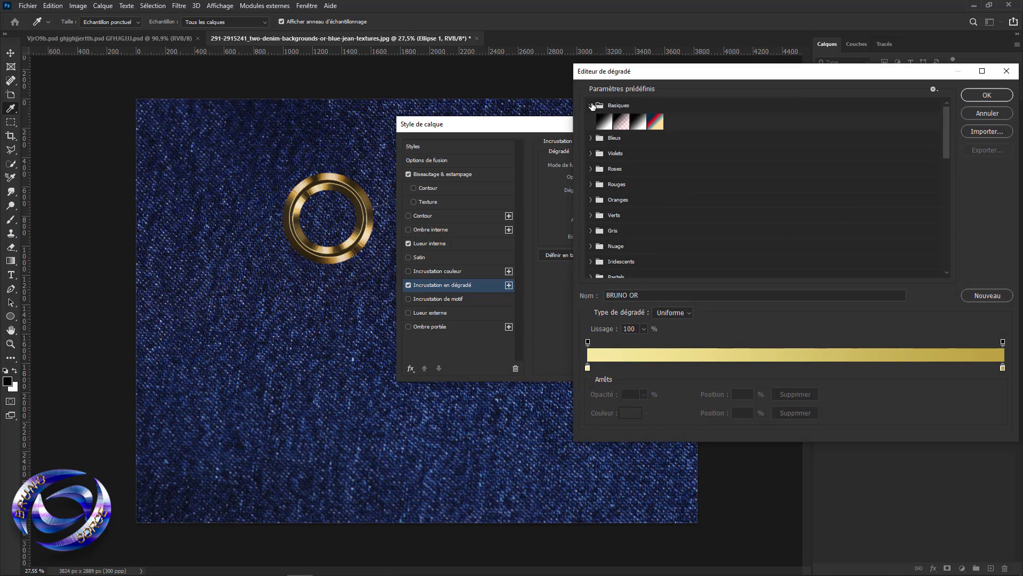
left_click(592, 105)
left_click(588, 367)
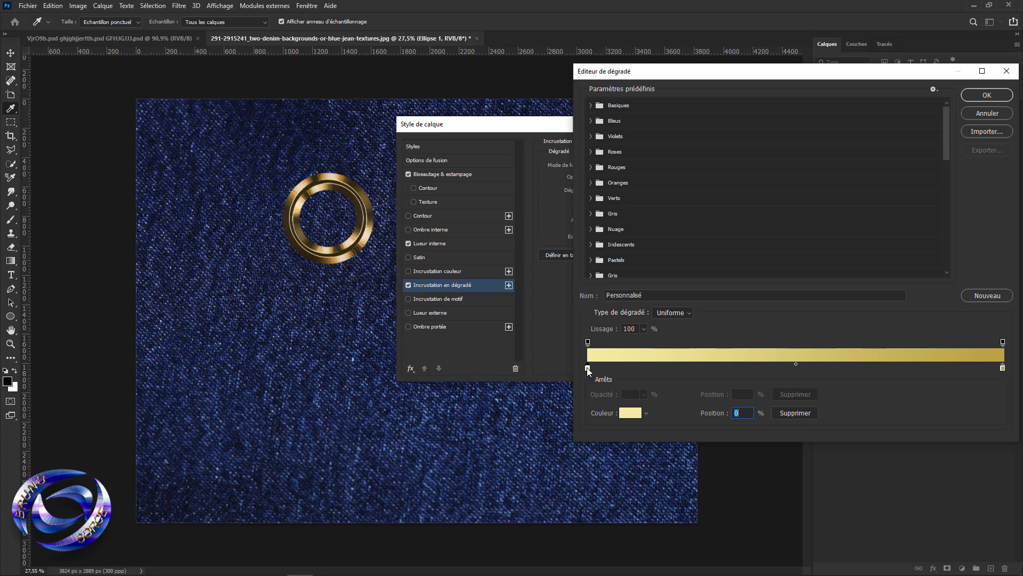
left_click(631, 415)
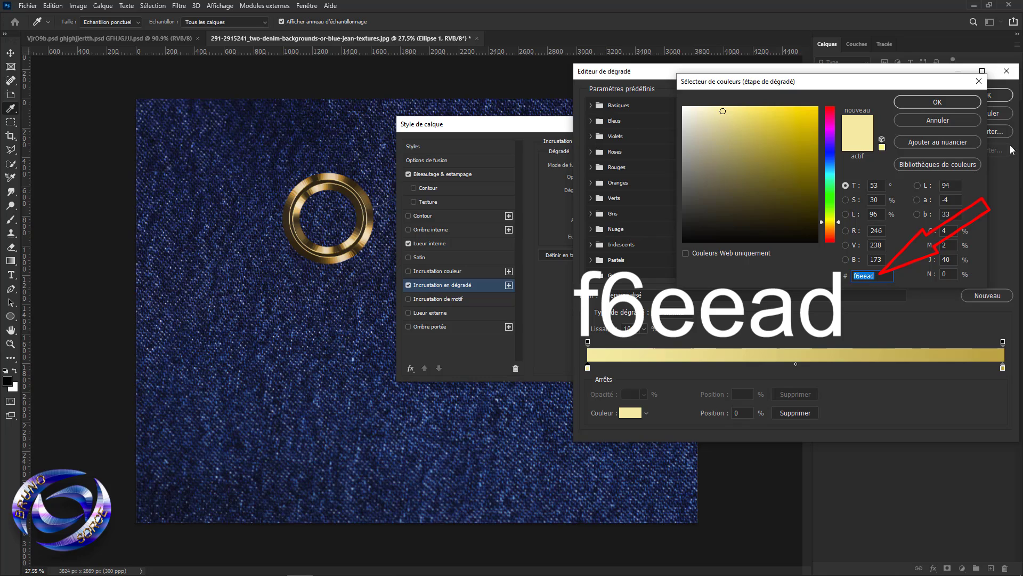
left_click(953, 102)
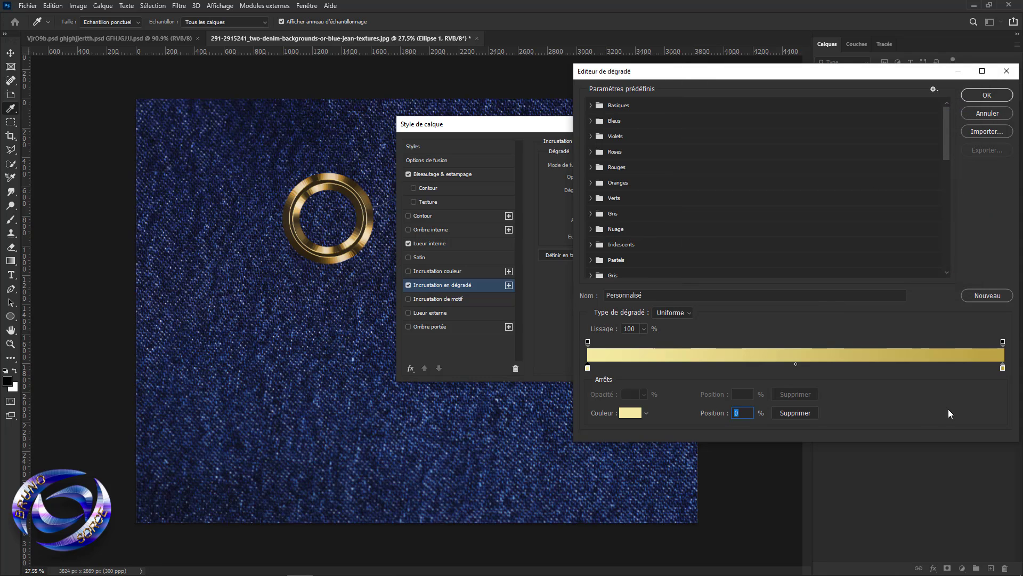
Shift the overlay gradient's end stop to position 99%, and check its color plus the overlay's style and scale
left_click(1002, 368)
double_click(1001, 368)
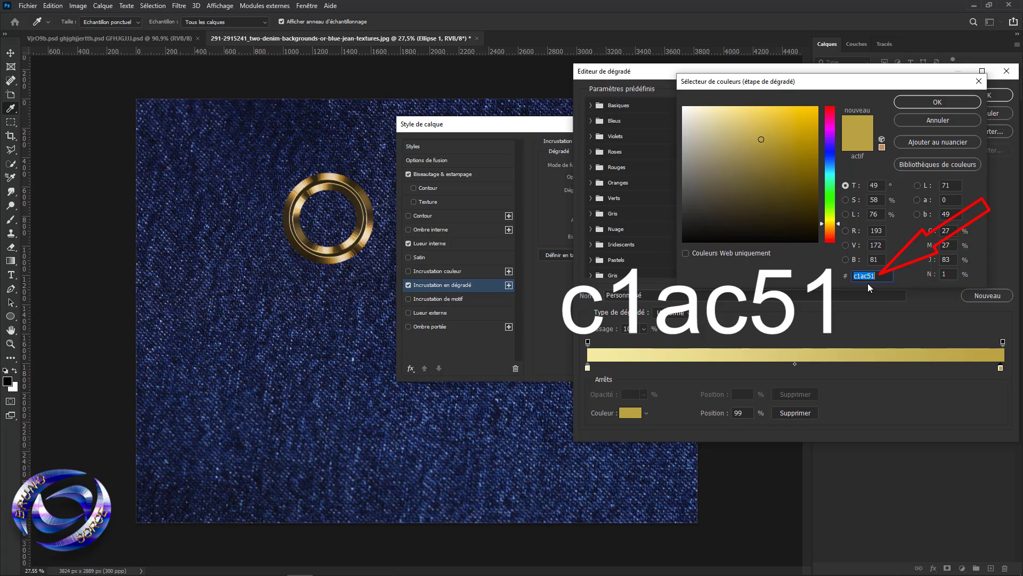
left_click(948, 103)
left_click(983, 97)
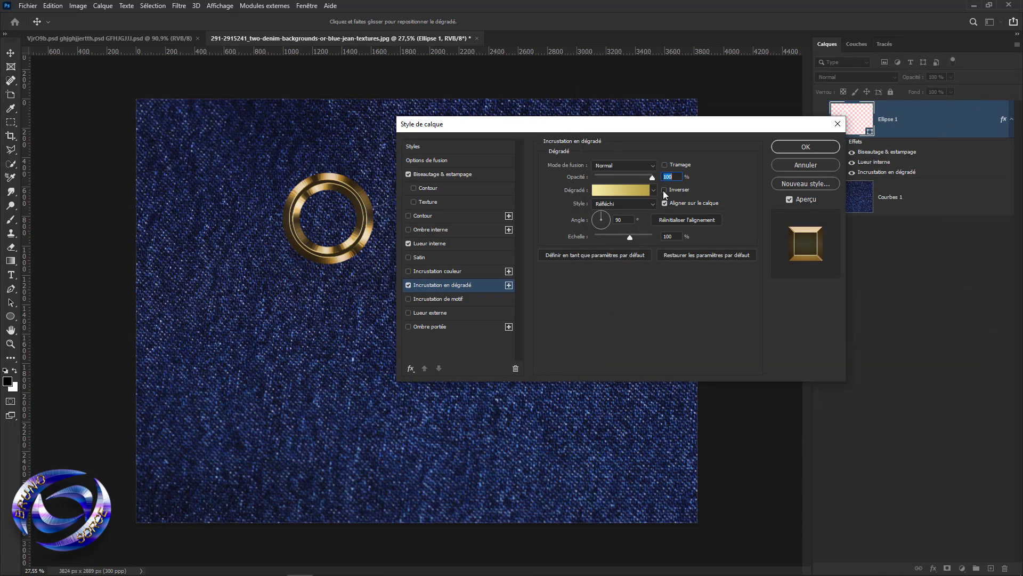
left_click(622, 203)
left_click(609, 236)
Save the ring's effects as a new style preset named Style 2323, included in the current library
left_click(804, 184)
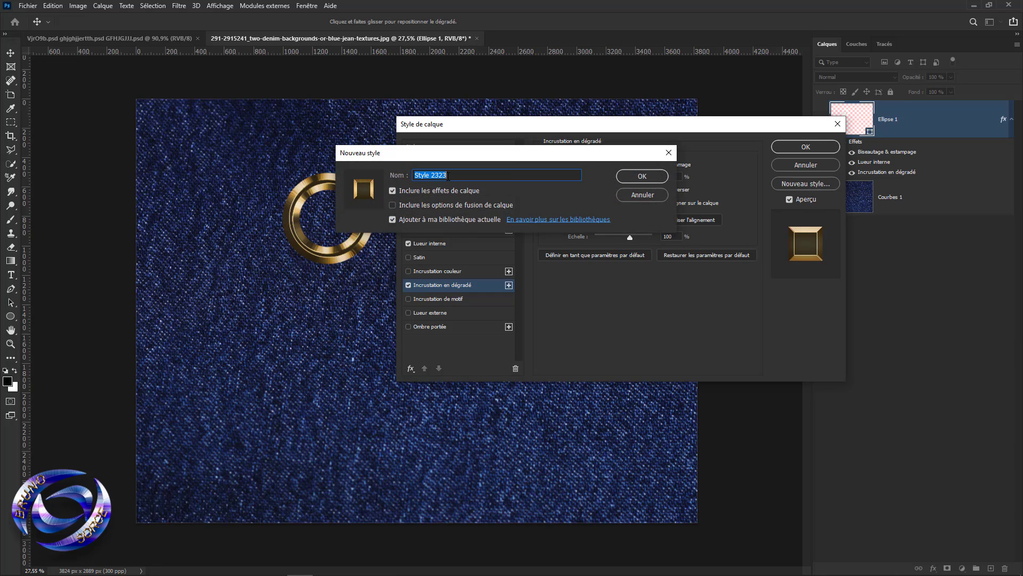
left_click(651, 178)
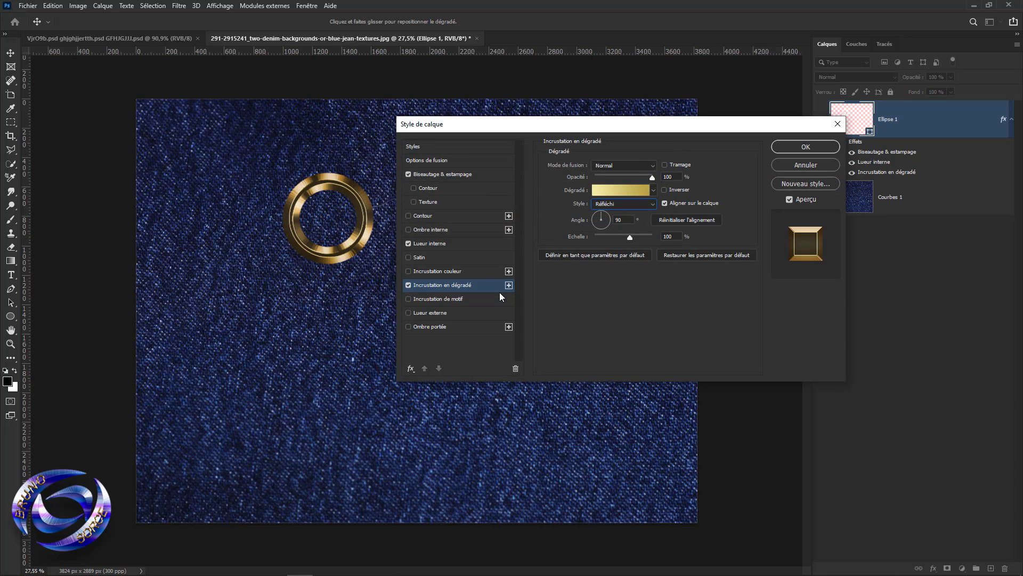
Try the gold glitter preset on the ring, reapply the newly saved gold metallic style and accept it
left_click(420, 146)
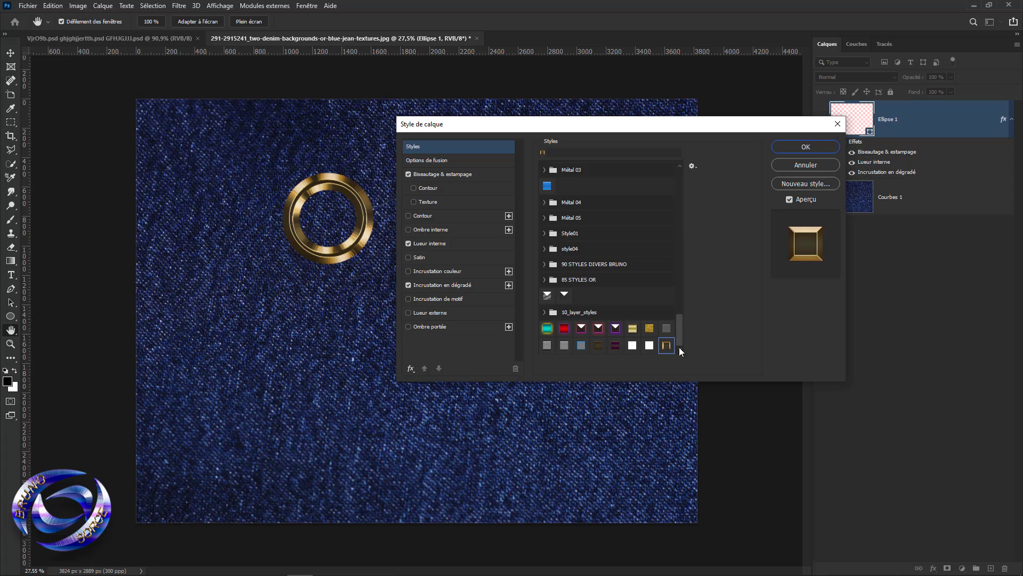
left_click(650, 329)
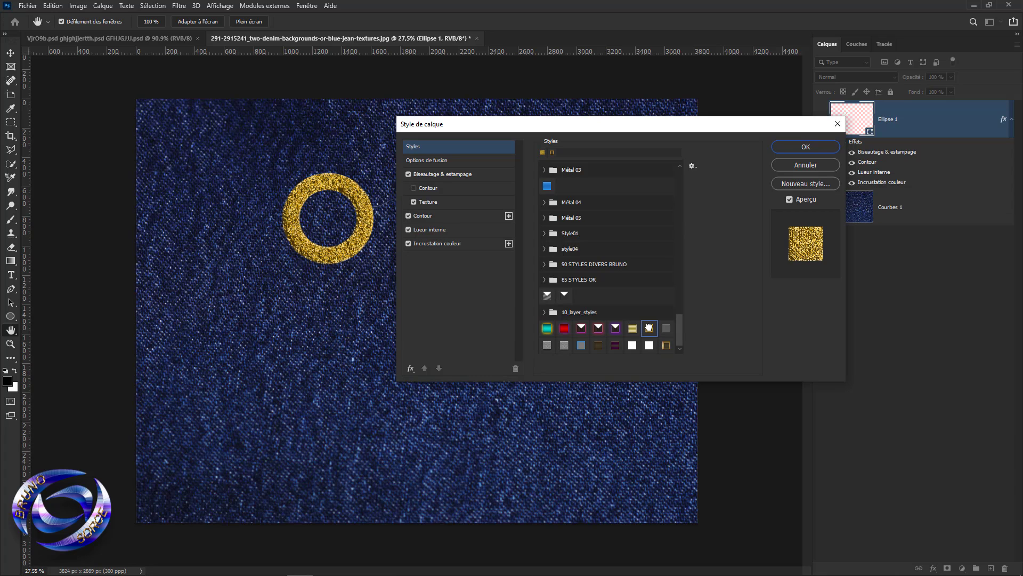
left_click(666, 346)
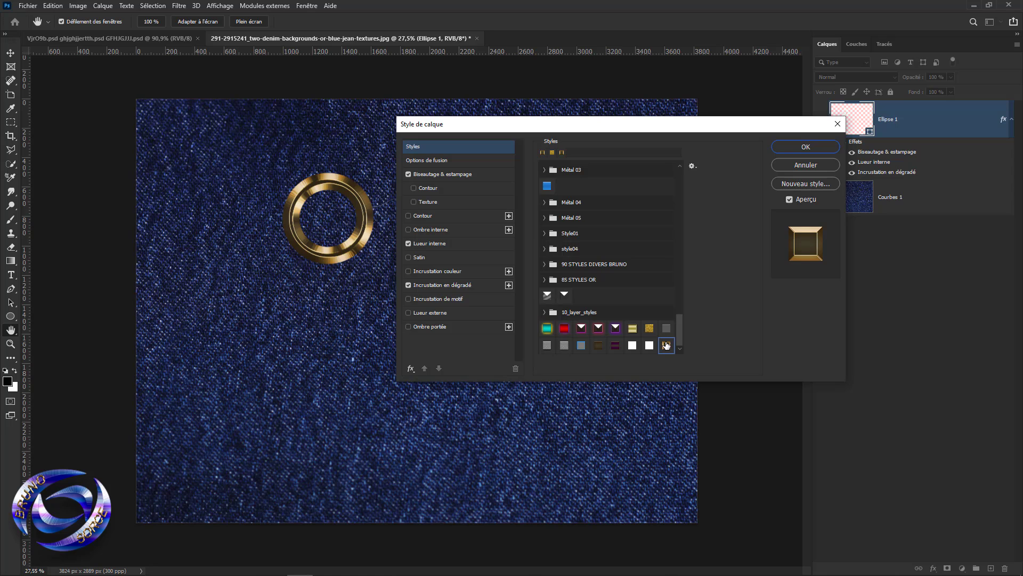
left_click(807, 147)
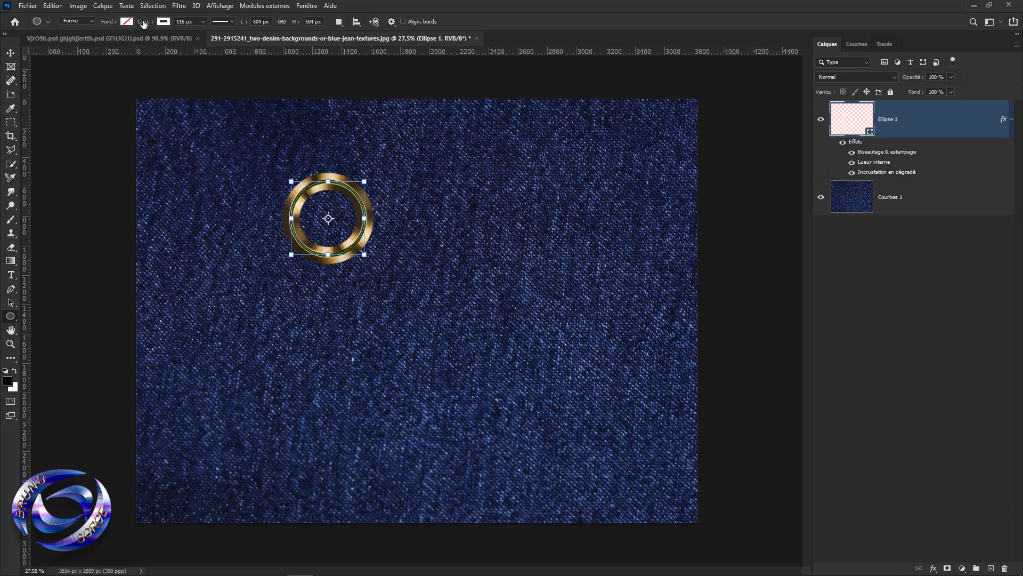
Shrink the ring around its center to about 214 px wide and reduce its stroke to 56 px
mouse_move(144, 23)
left_mouse_down()
mouse_move(212, 30)
mouse_move(140, 33)
mouse_move(157, 38)
mouse_move(222, 42)
mouse_move(136, 50)
left_mouse_up()
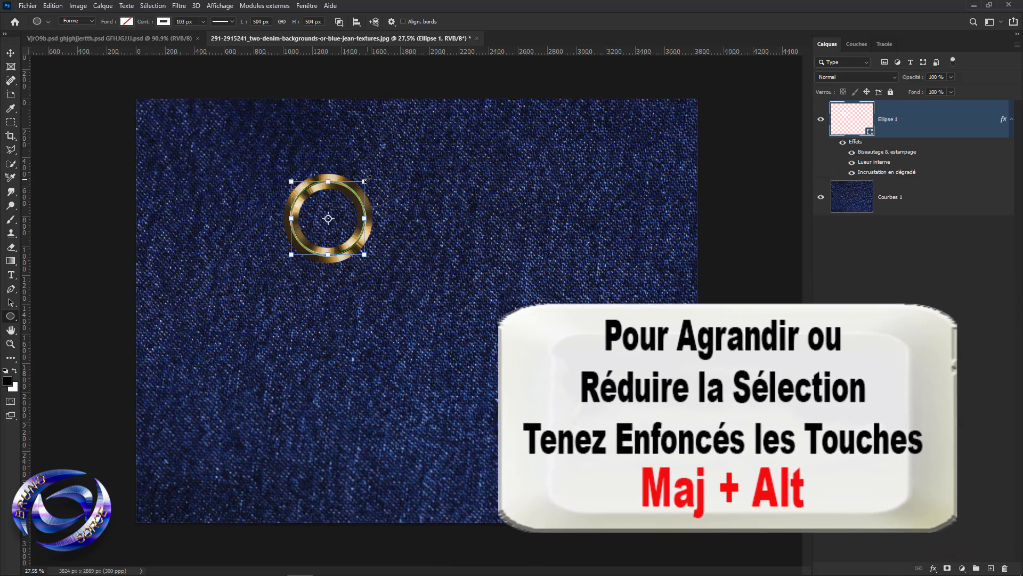
left_click_drag(368, 178, 343, 203)
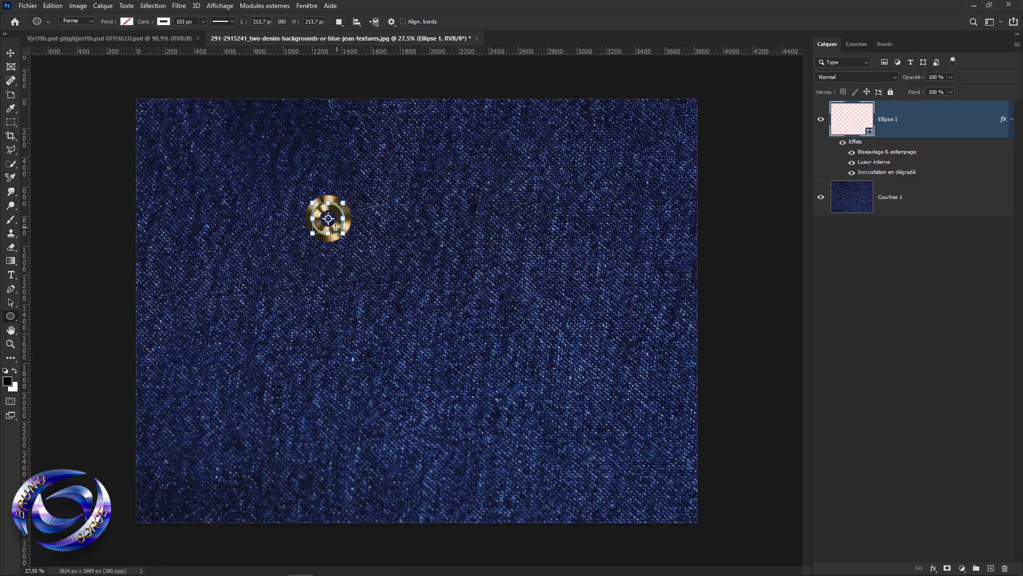
scroll(322, 218, "up", 2)
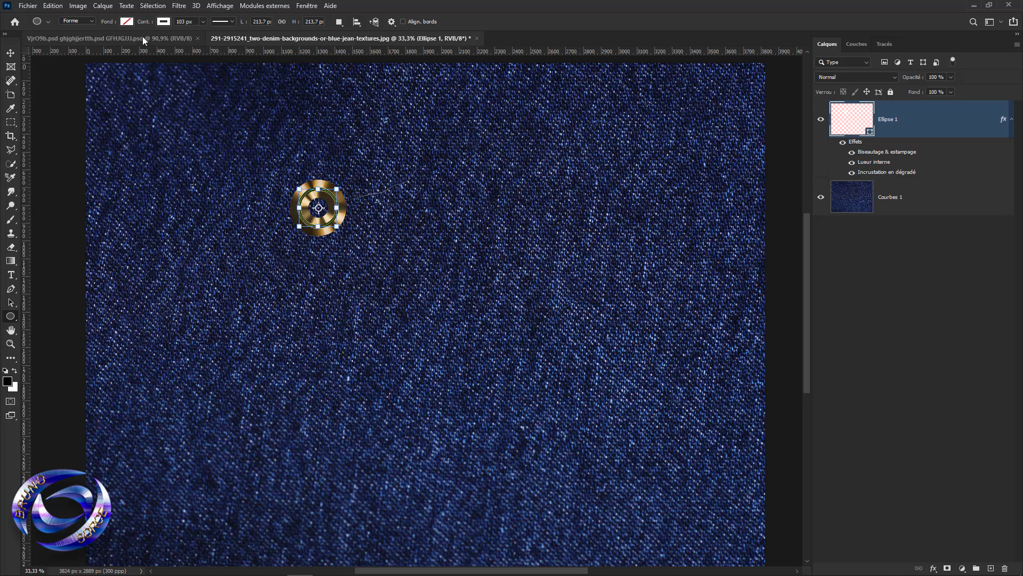
left_click_drag(146, 25, 122, 31)
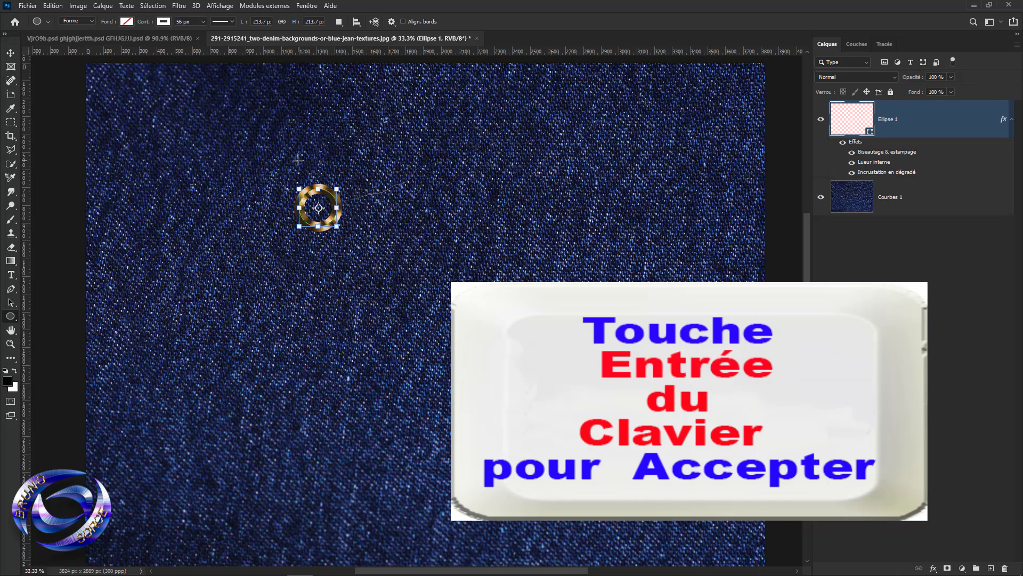
key("Return")
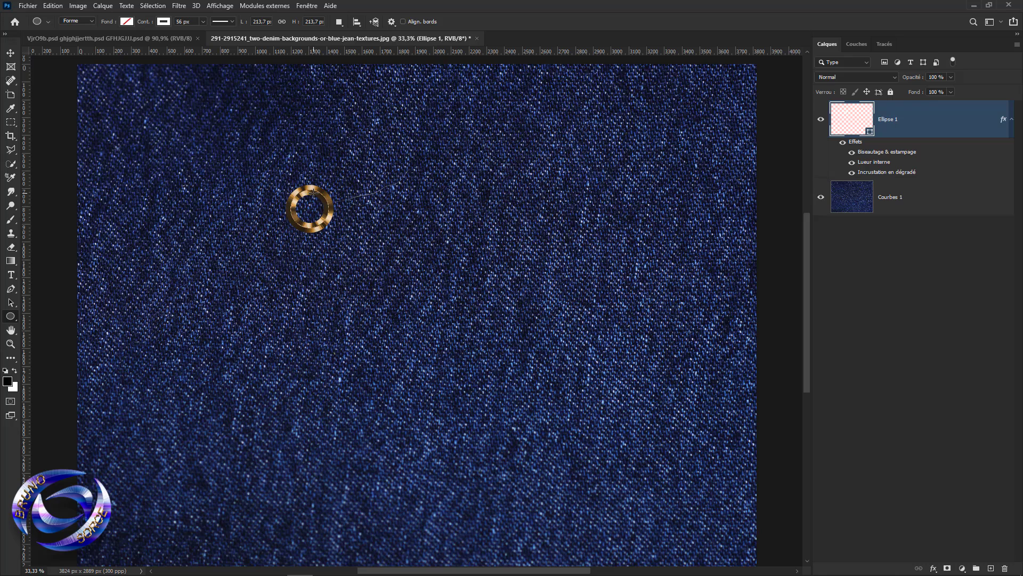
Change the ring's inner glow color from orange to near-white
double_click(873, 163)
left_click_drag(580, 128, 606, 108)
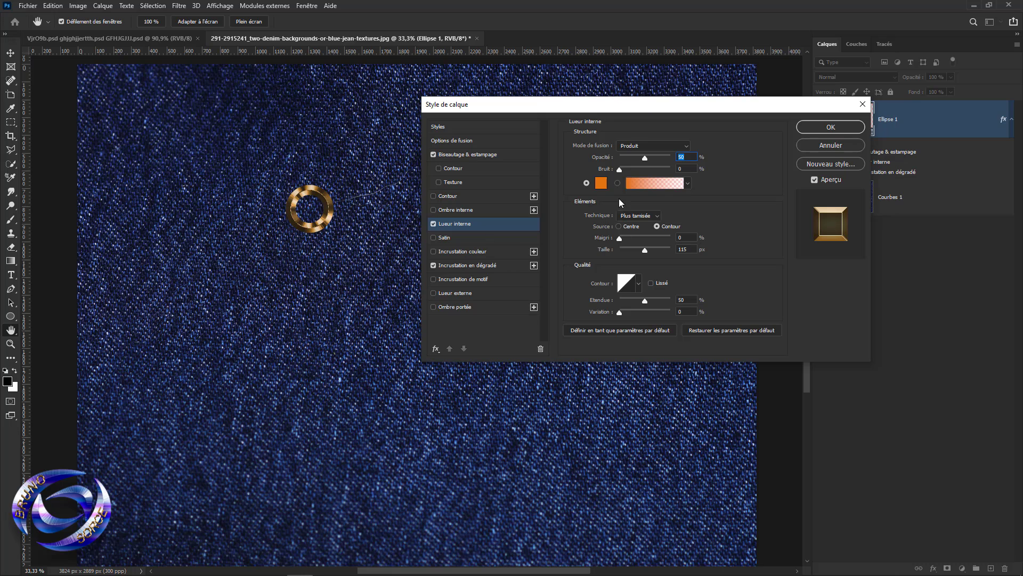
left_click(601, 183)
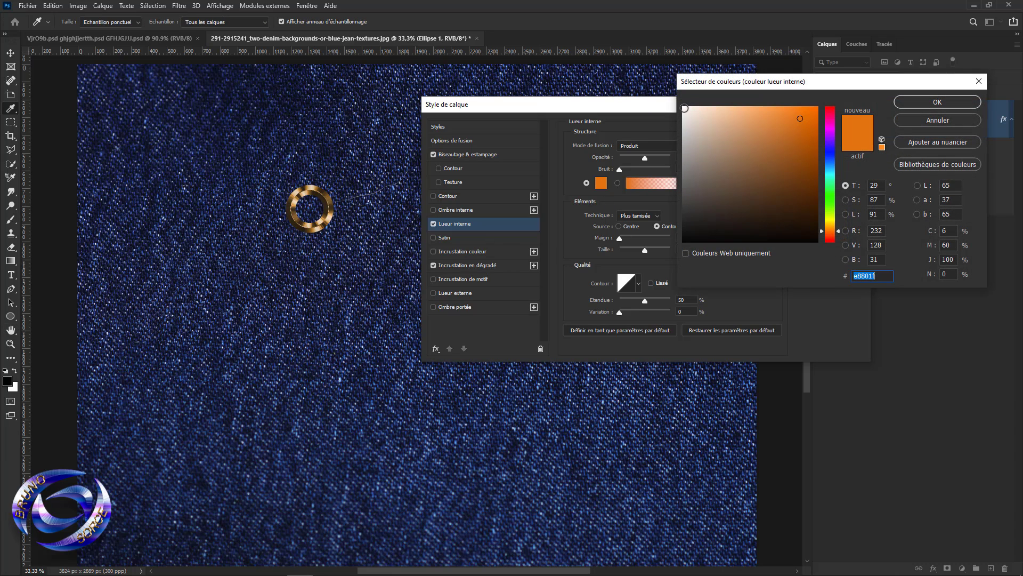
left_click(685, 108)
left_click(938, 102)
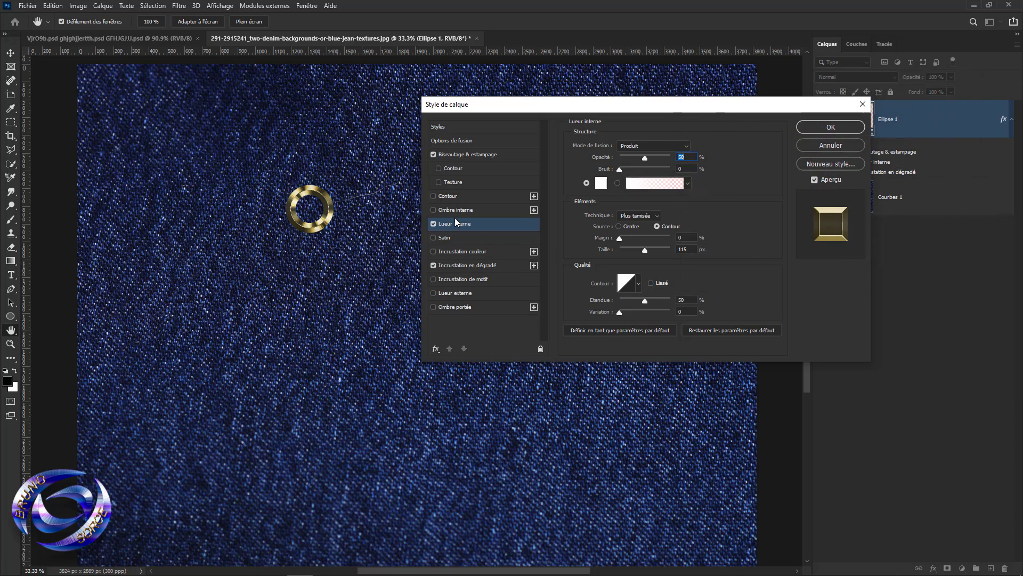
Try recoloring the ring's gradient overlay by setting the gradient's starting color stop to white
left_click(477, 270)
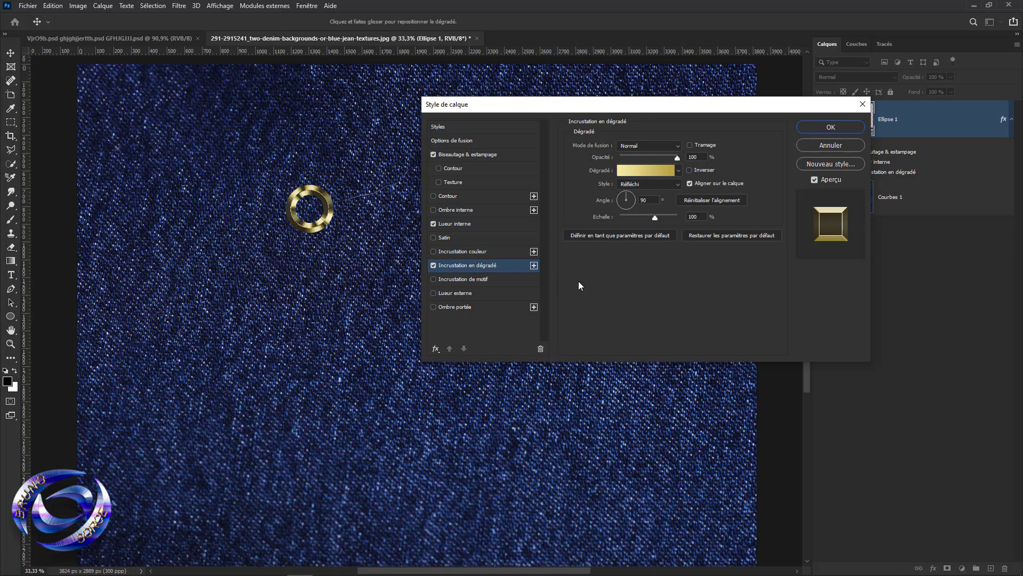
left_click(652, 171)
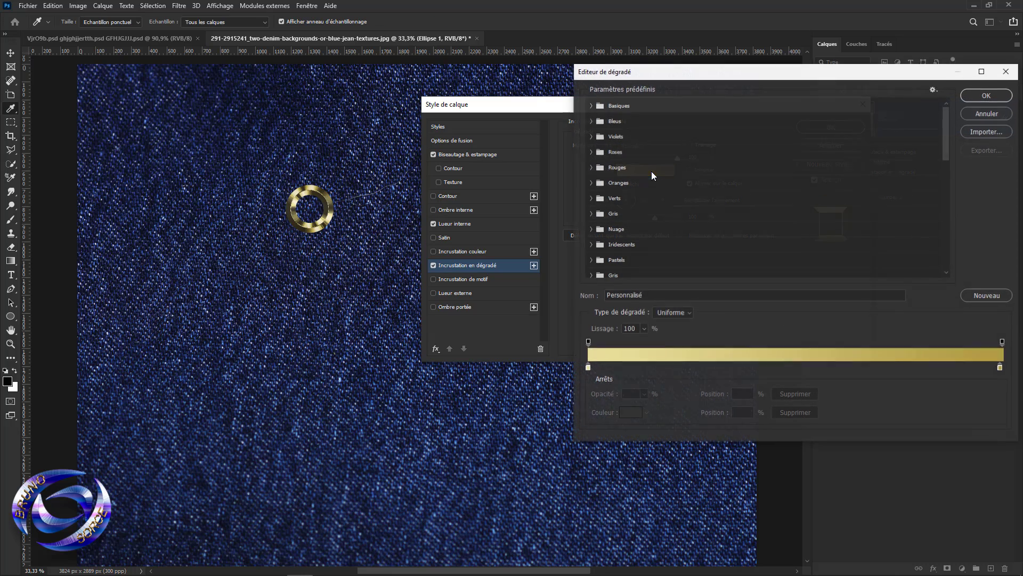
left_click(588, 367)
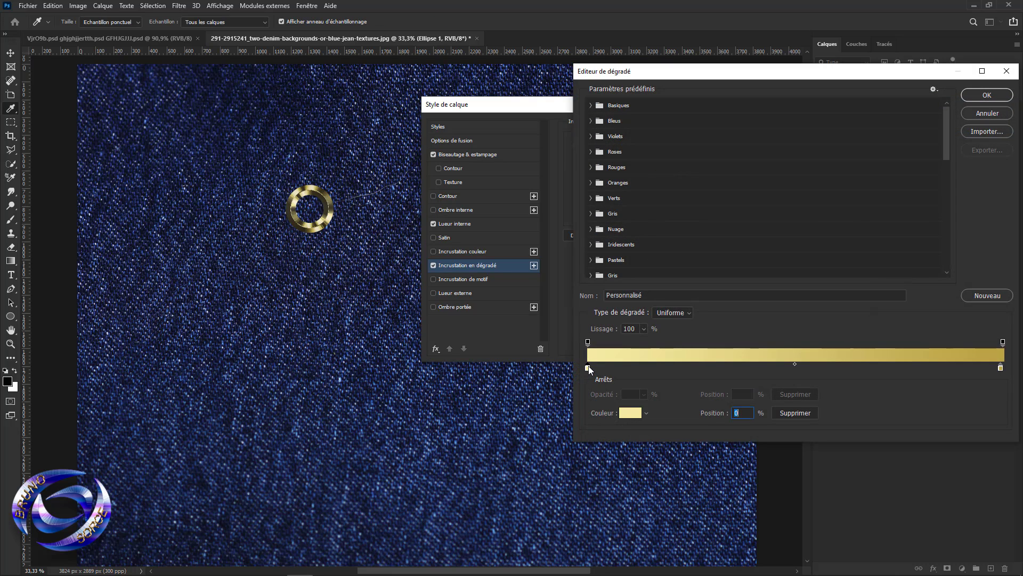
left_click(631, 413)
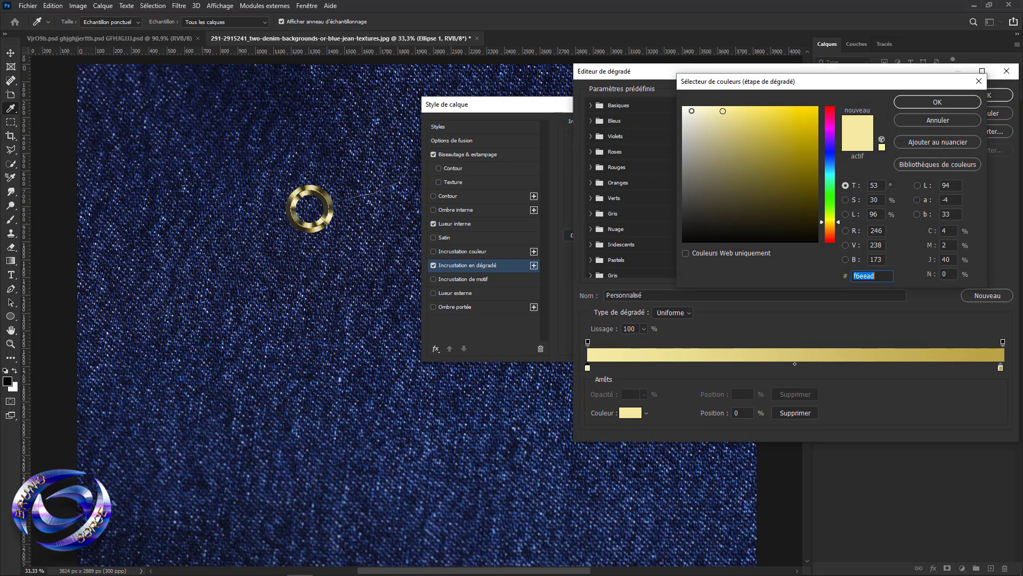
left_click(684, 108)
left_click(963, 101)
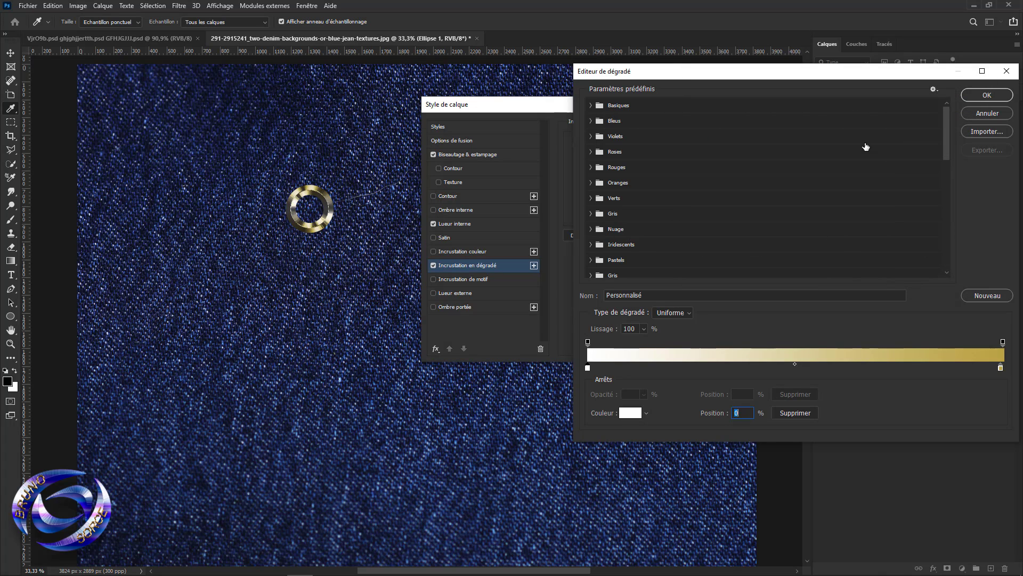
Try white (ffffff) on the gradient's ending color stop as well, and discard the ring's layer style changes
left_click(1001, 367)
left_click(631, 413)
left_click(688, 112)
left_click(684, 107)
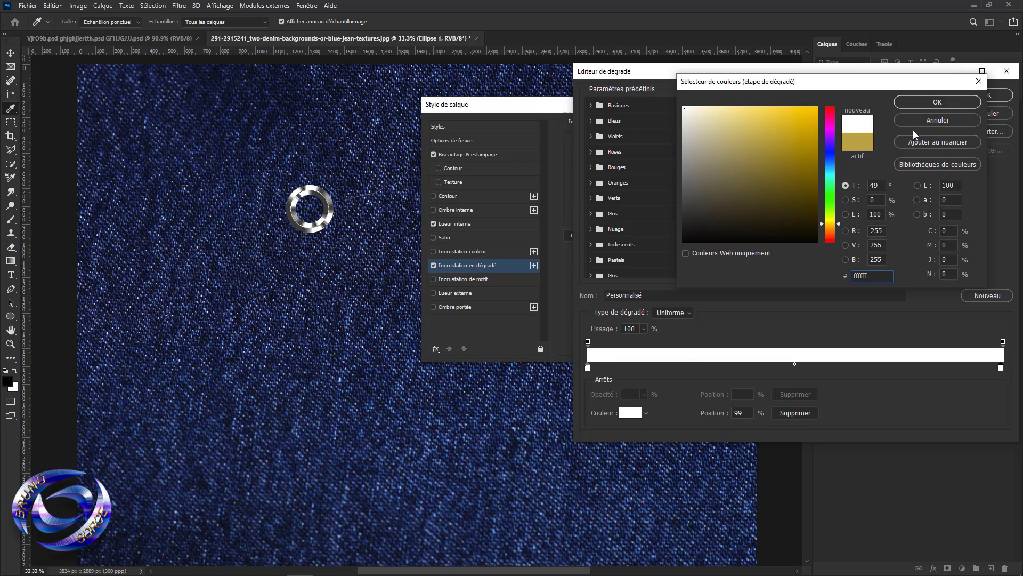
left_click(937, 101)
left_click(987, 96)
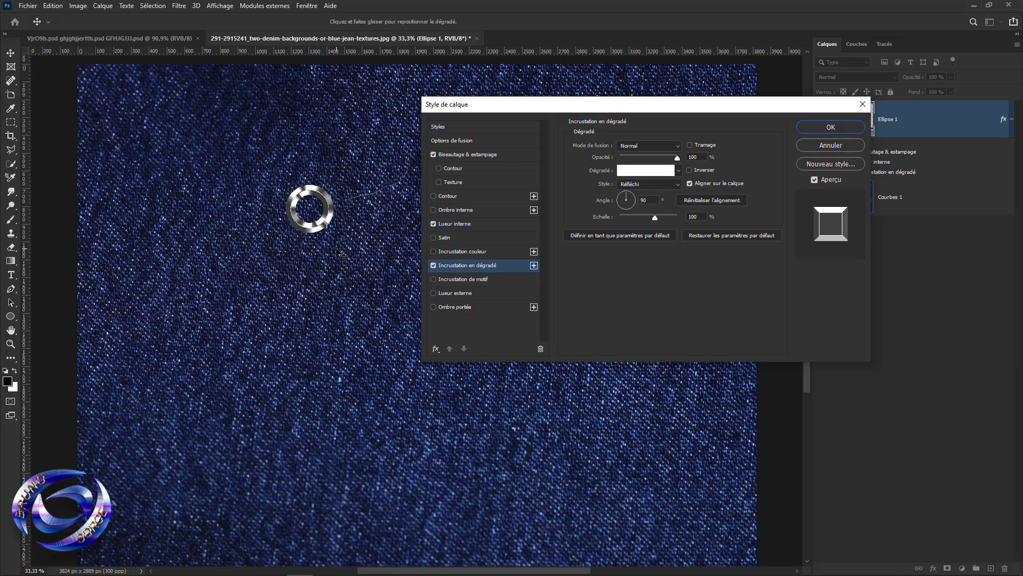
left_click(846, 147)
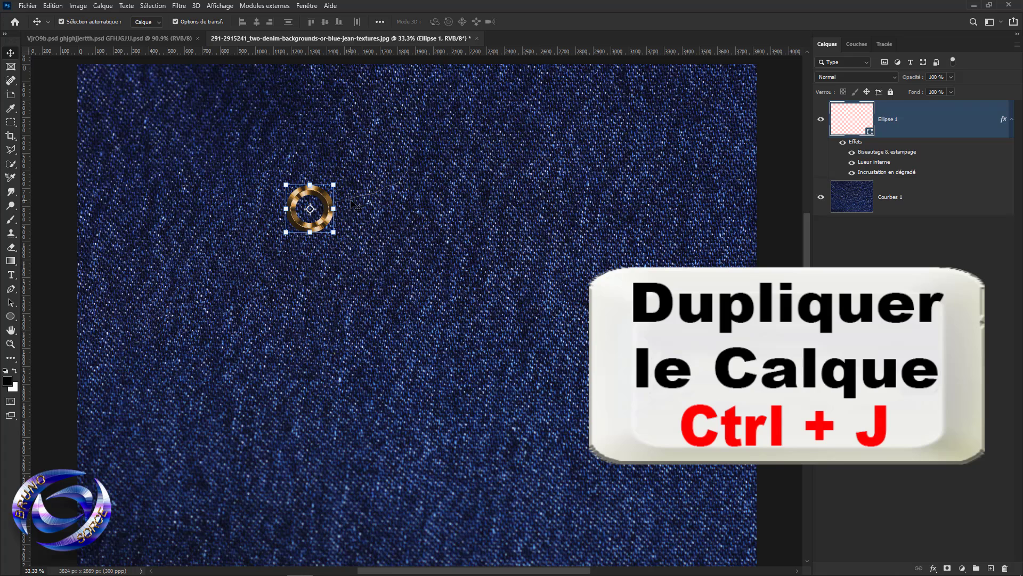
Duplicate the ring and place the two rings side by side in the upper-left corner of the denim
key("ctrl+j")
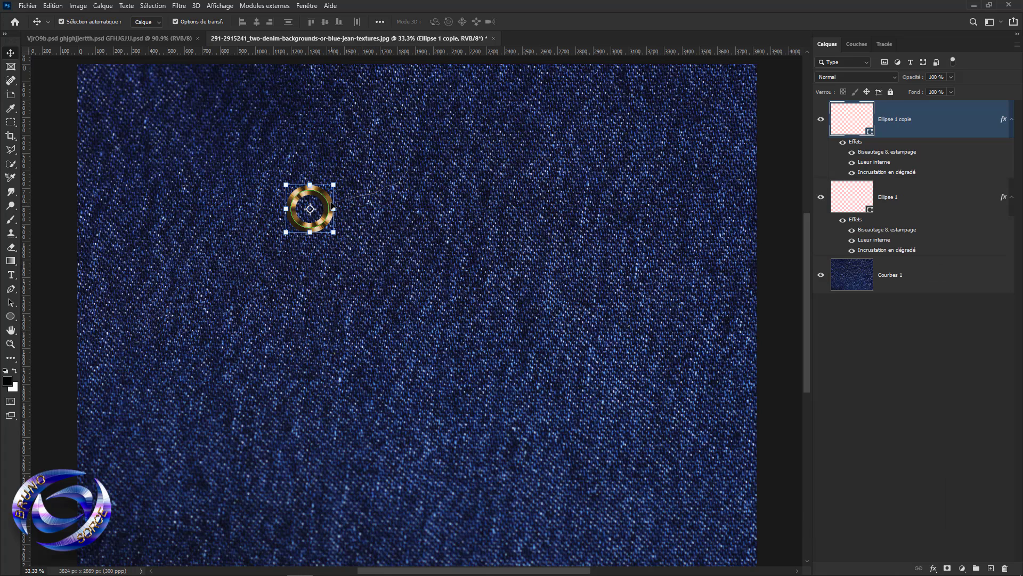
left_click_drag(332, 204, 420, 209)
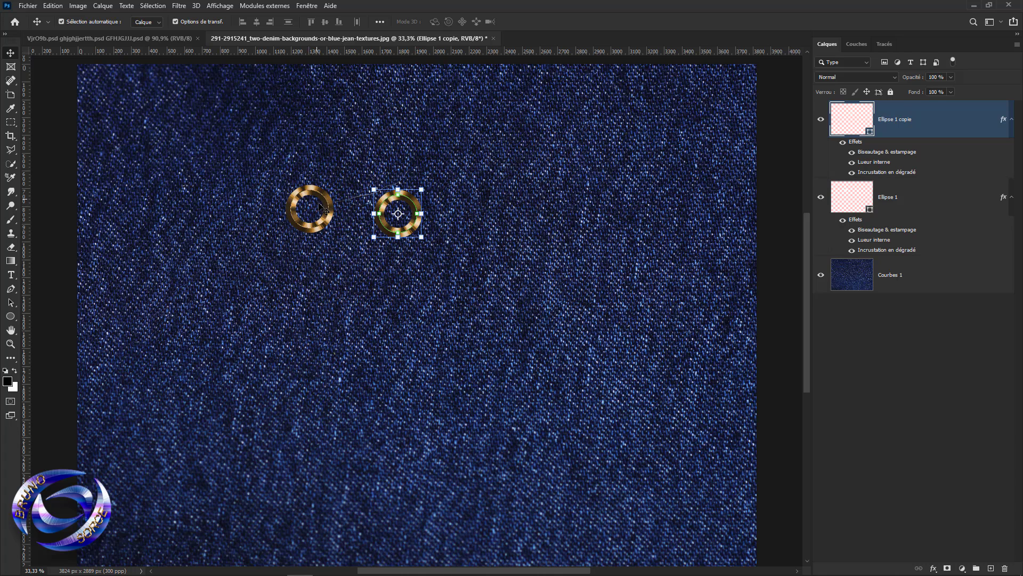
left_click_drag(323, 208, 131, 91)
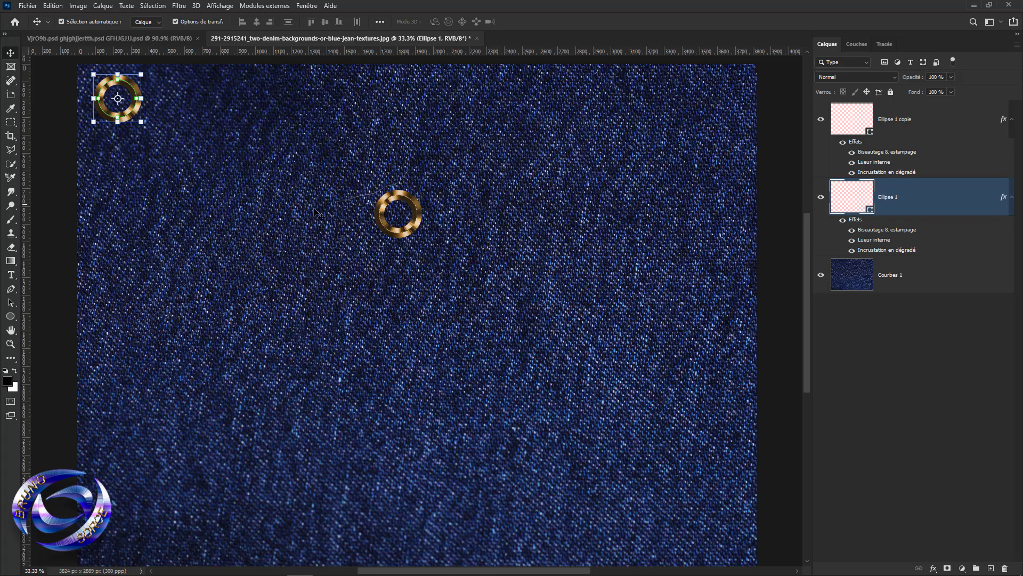
left_click_drag(412, 230, 268, 117)
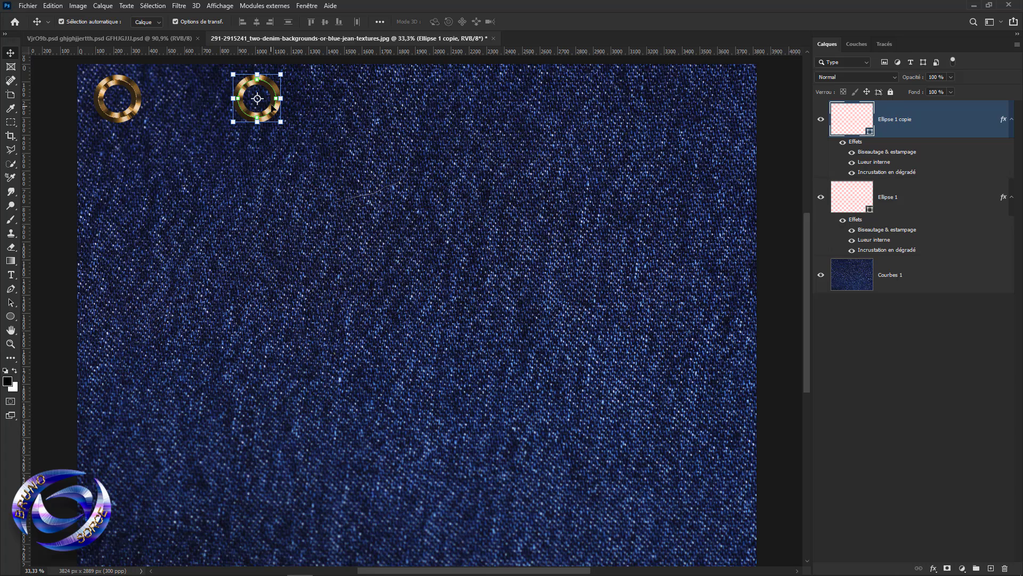
Draw a rounded rectangle about 1015 × 168 px across both rings and set its corner radii to 84 px
left_click(10, 318)
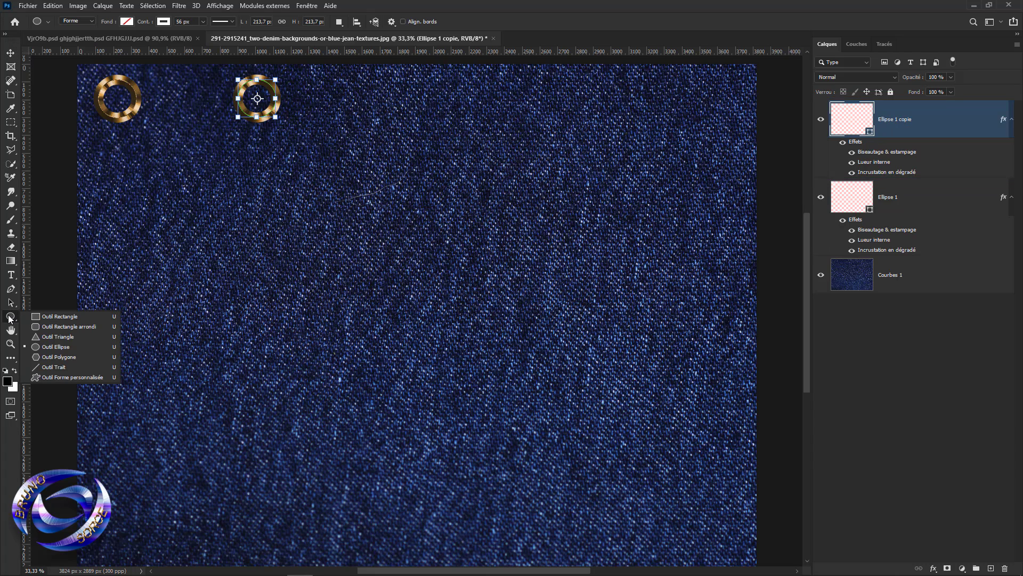
left_click(55, 327)
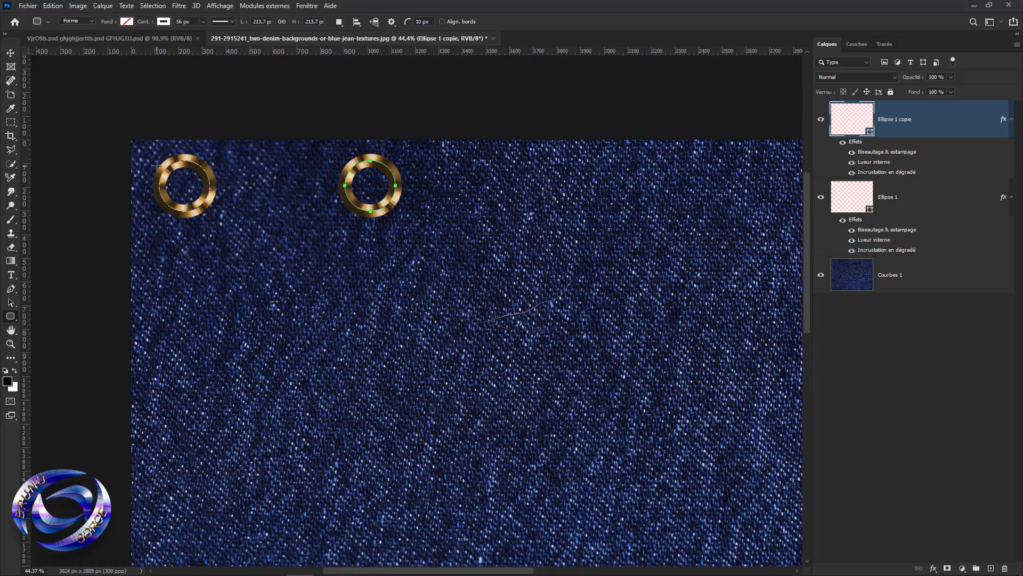
left_click_drag(156, 165, 397, 207)
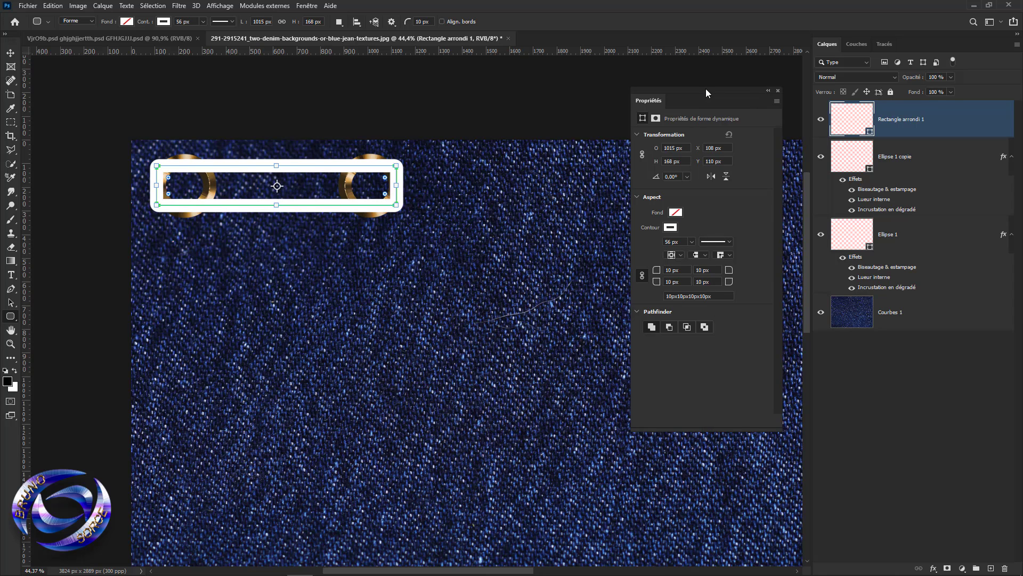
left_click_drag(706, 89, 502, 77)
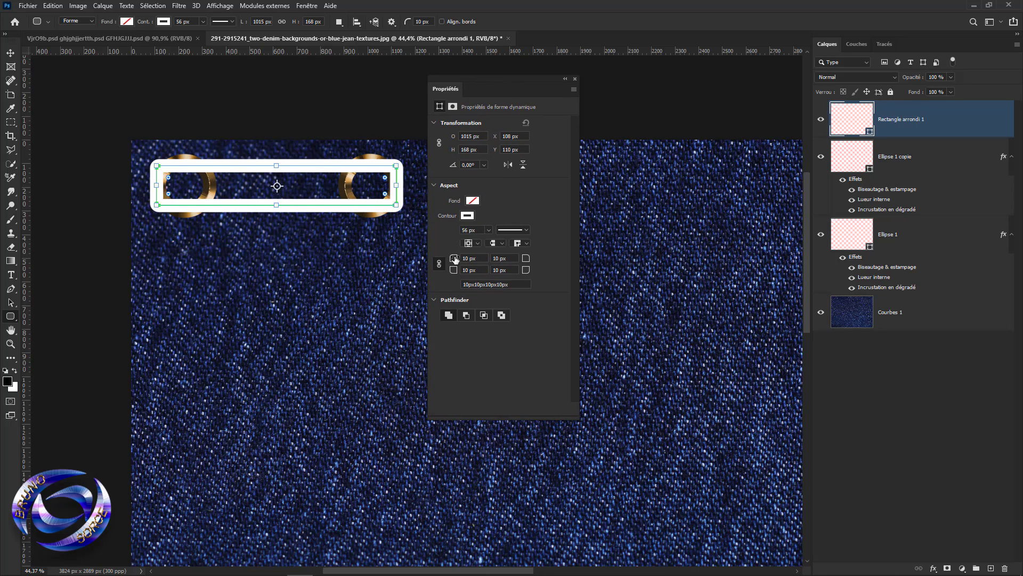
left_click_drag(454, 260, 534, 265)
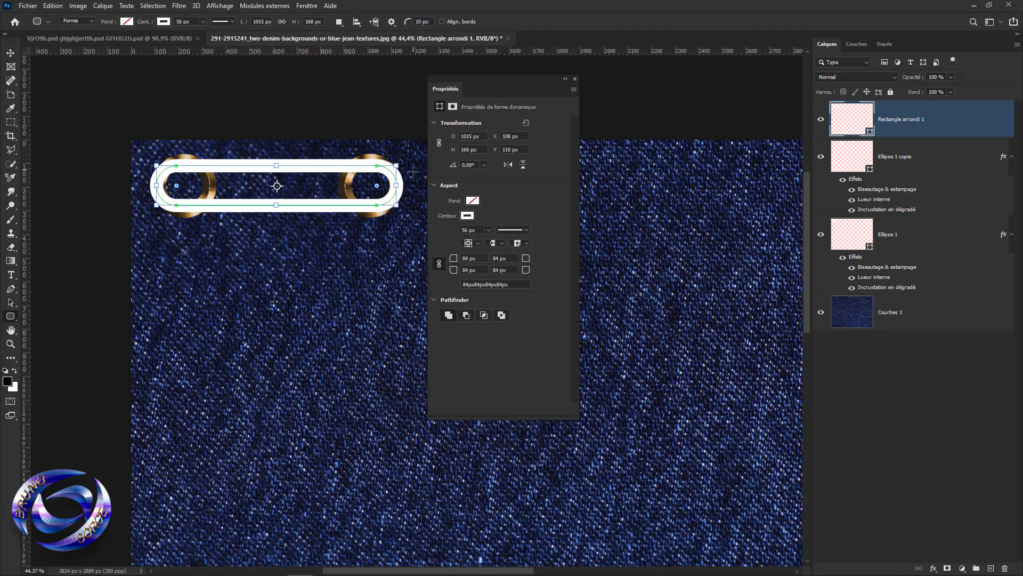
left_click(576, 78)
Remove the rounded rectangle's stroke and fill the shape with white
left_click(164, 23)
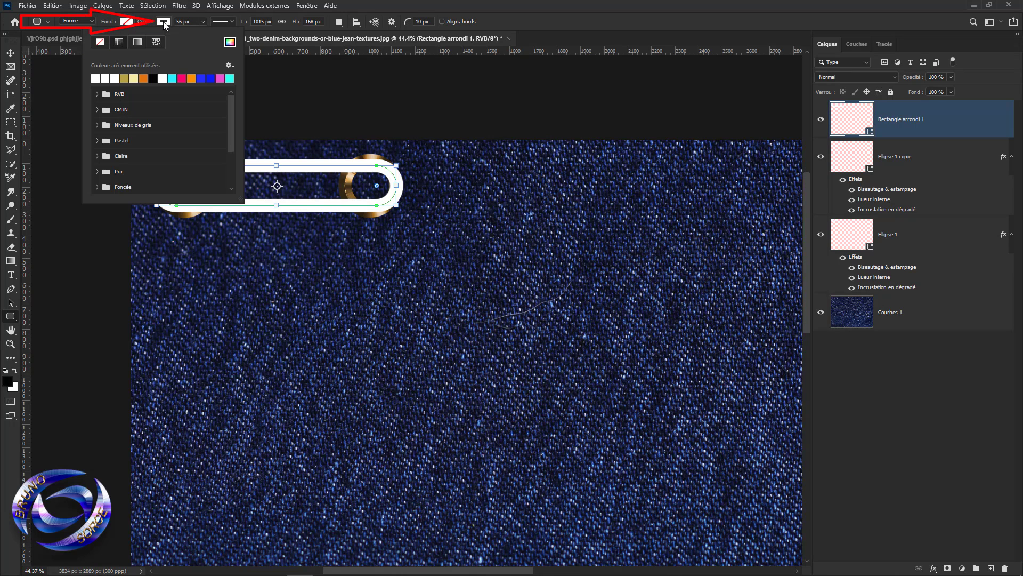
left_click(100, 42)
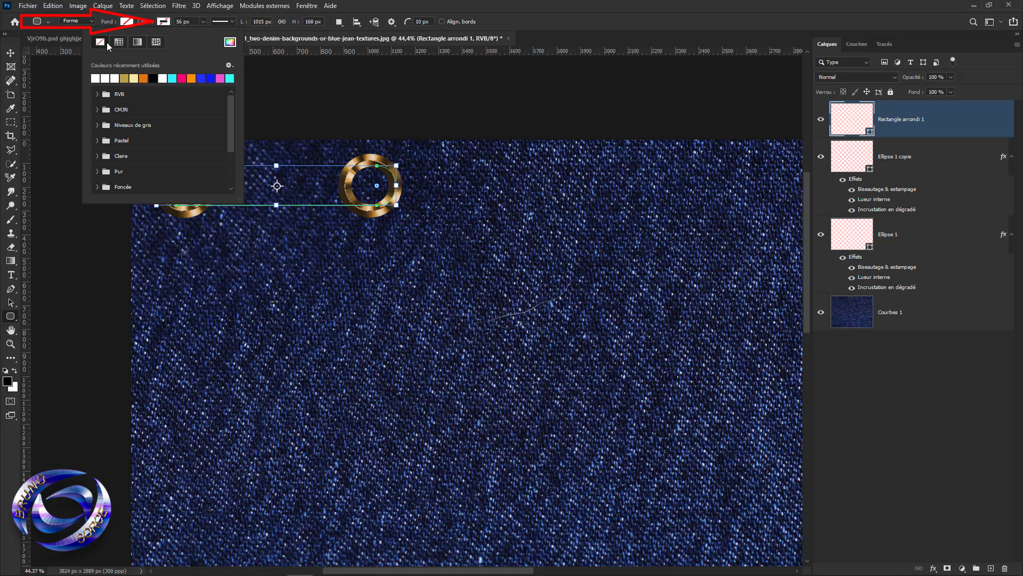
left_click(127, 22)
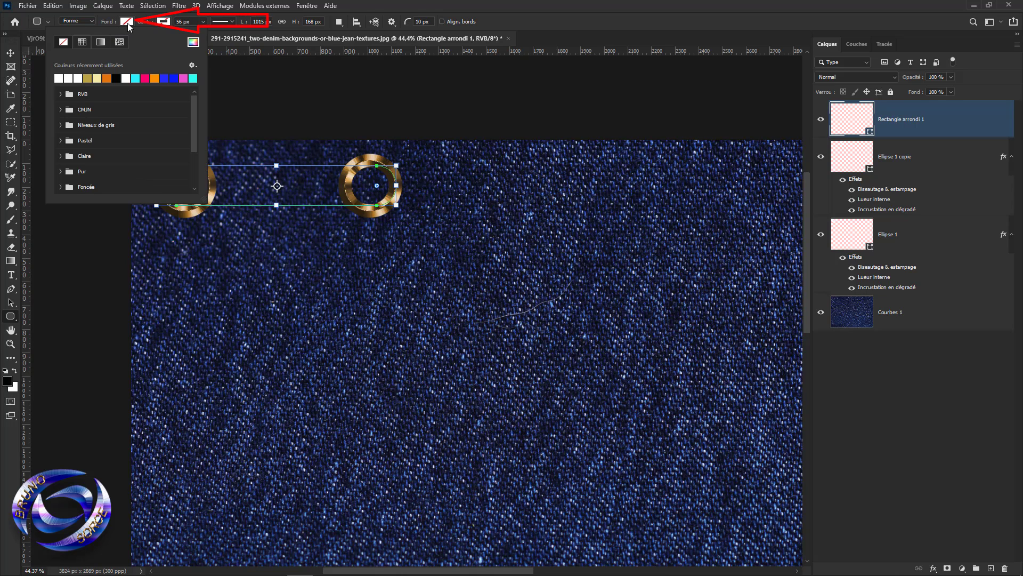
left_click(59, 79)
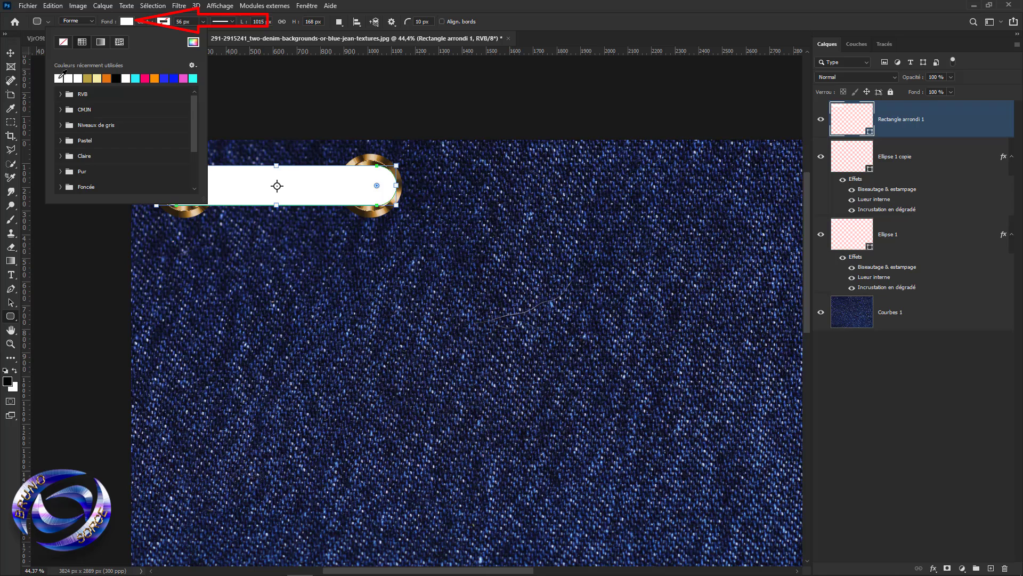
left_click(525, 21)
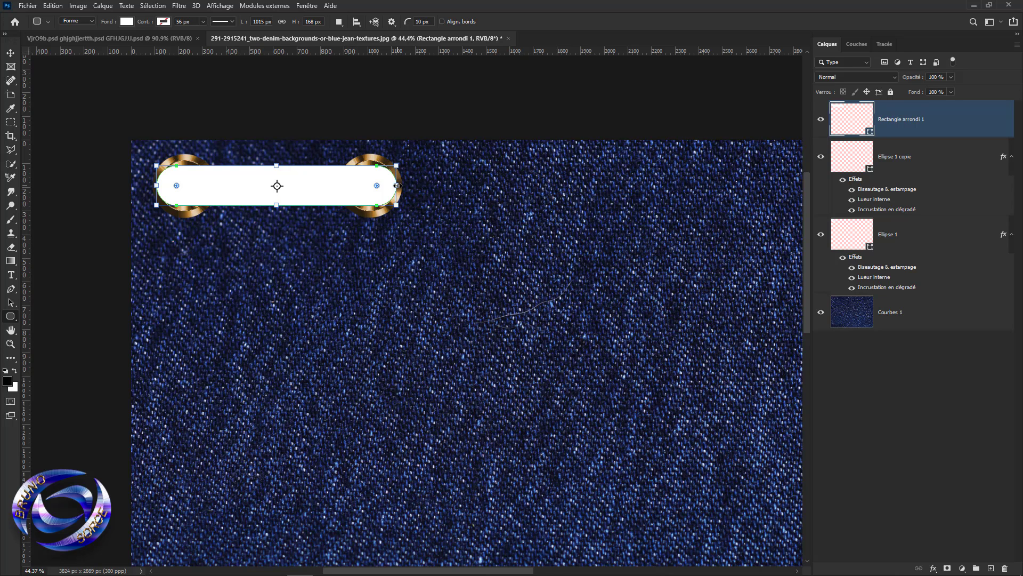
Shrink the white rounded rectangle from all four sides to about 934 × 138 px so its ends sit inside the rings
left_click_drag(397, 185, 389, 186)
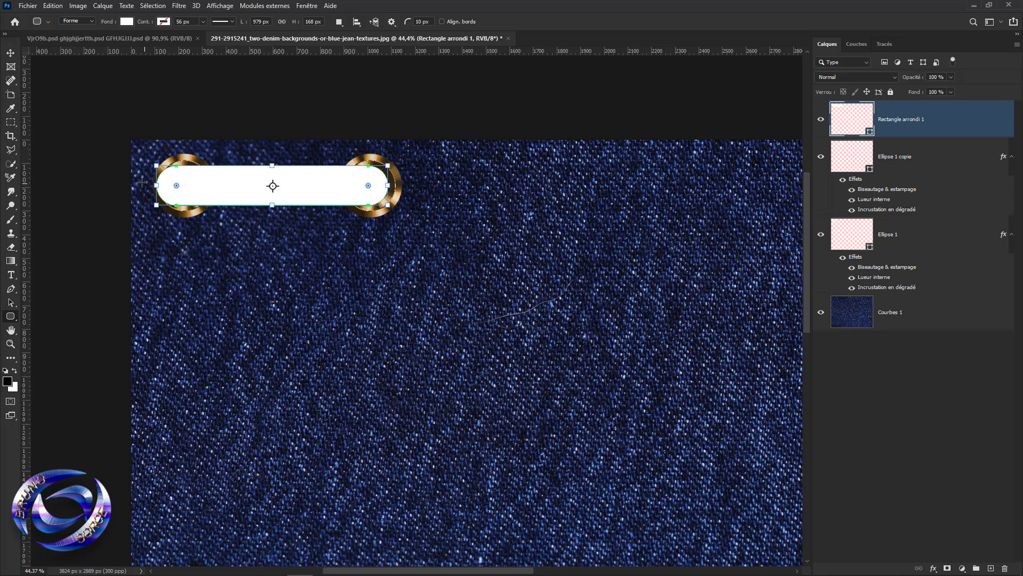
mouse_move(157, 186)
left_mouse_down()
mouse_move(176, 185)
mouse_move(167, 185)
left_mouse_up()
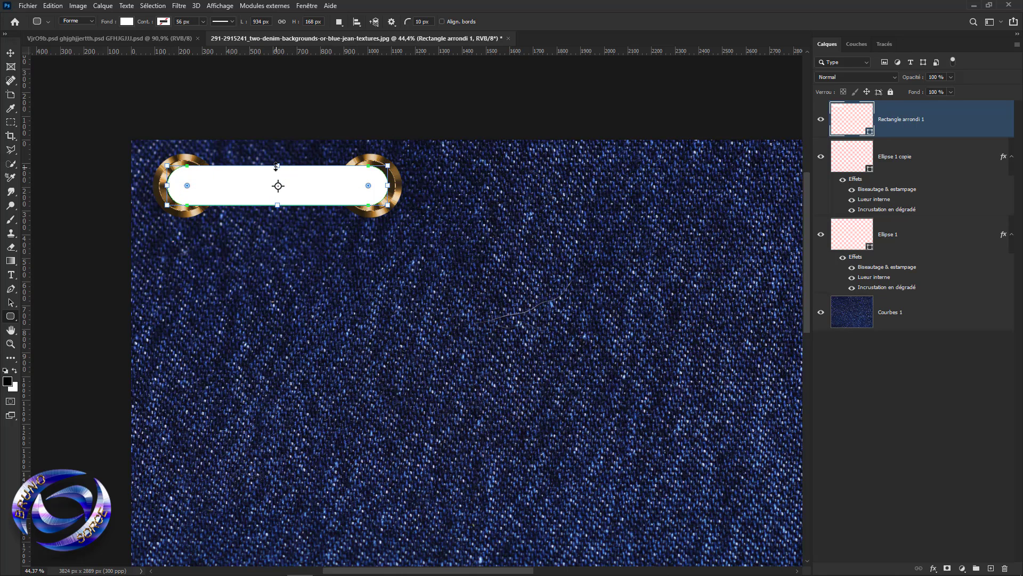
left_click_drag(278, 165, 278, 166)
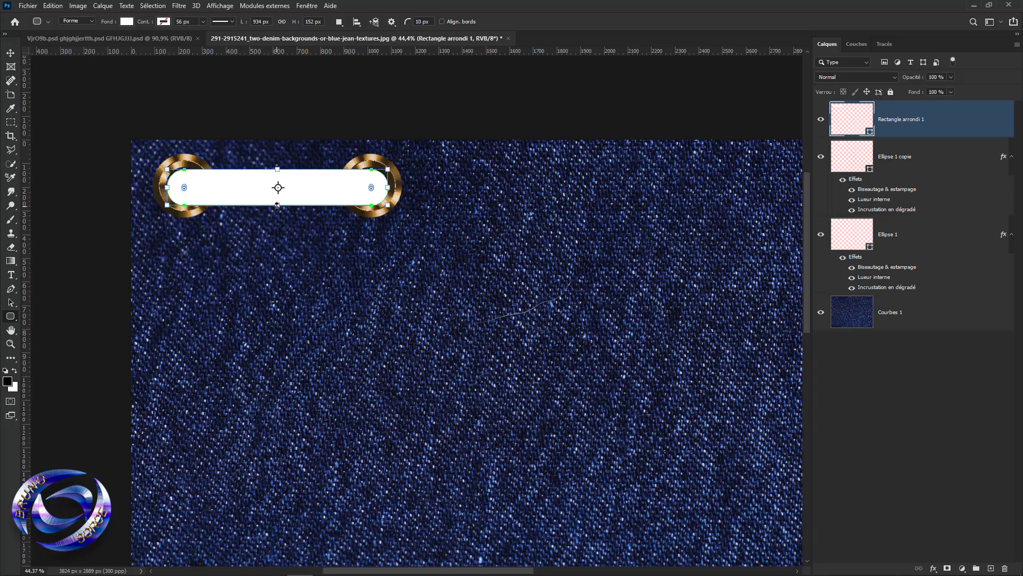
left_click_drag(277, 204, 277, 202)
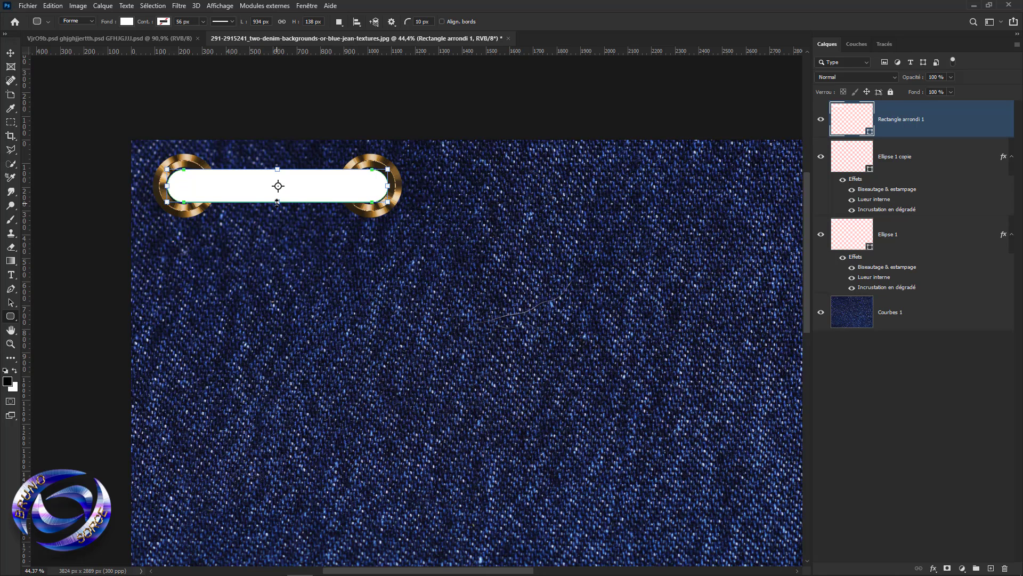
Apply a gray woven fabric style preset to the rounded rectangle layer and turn off its stroke effect
key("v")
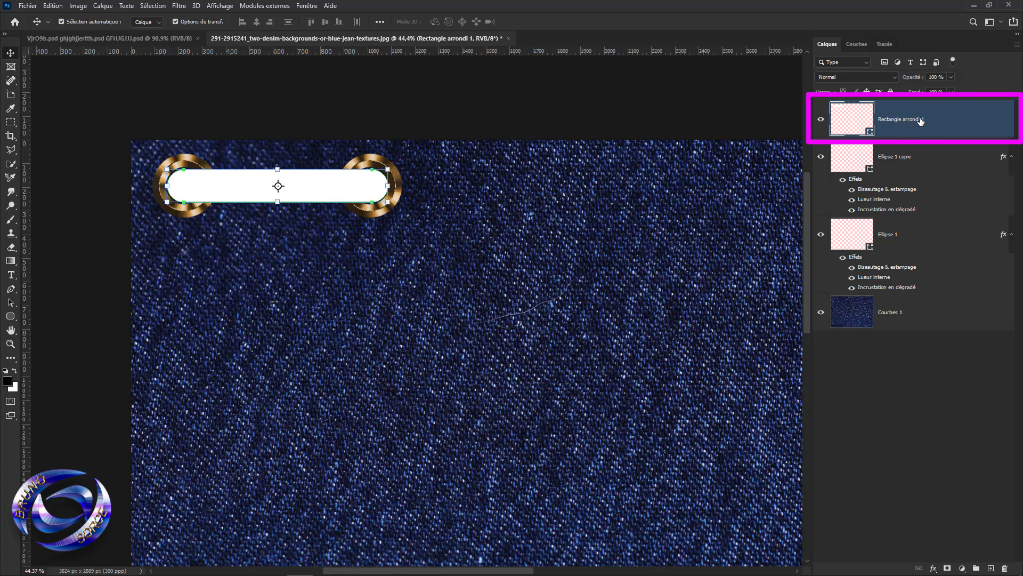
double_click(981, 122)
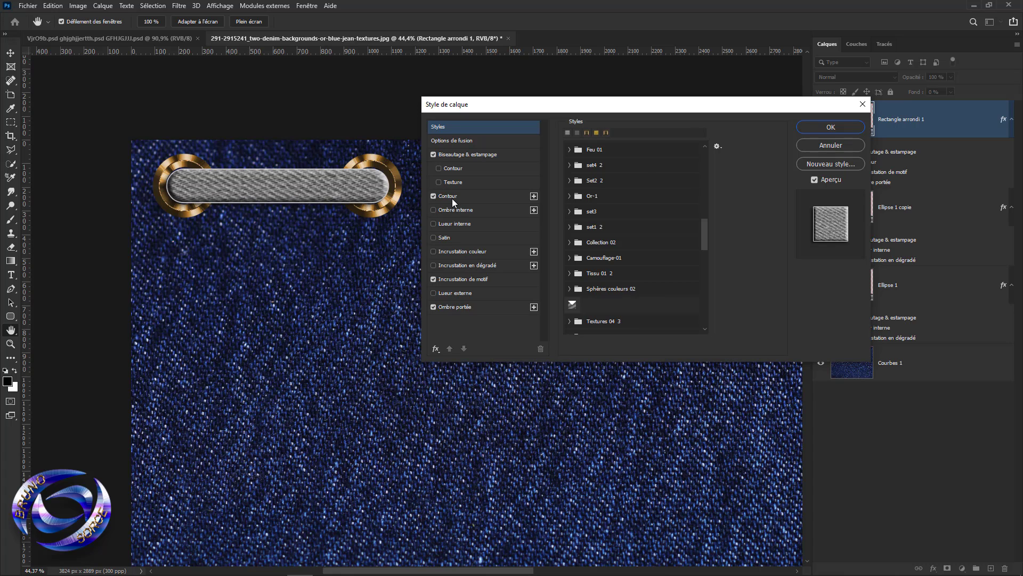
left_click(434, 195)
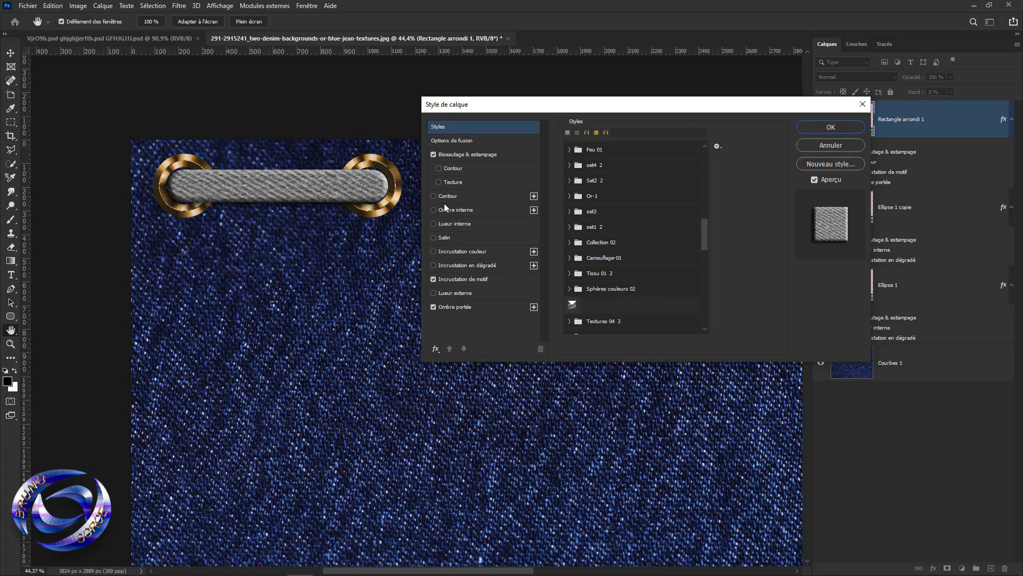
Set the rounded rectangle's pattern overlay to the first Artists Brushes Canvas pattern and reduce its scale to about 59%
left_click(468, 281)
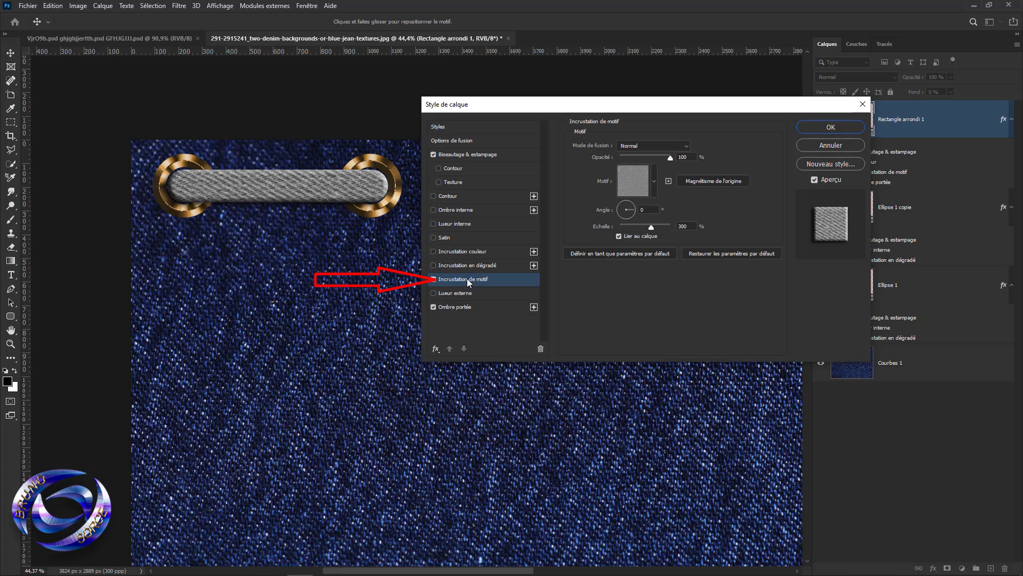
left_click(654, 182)
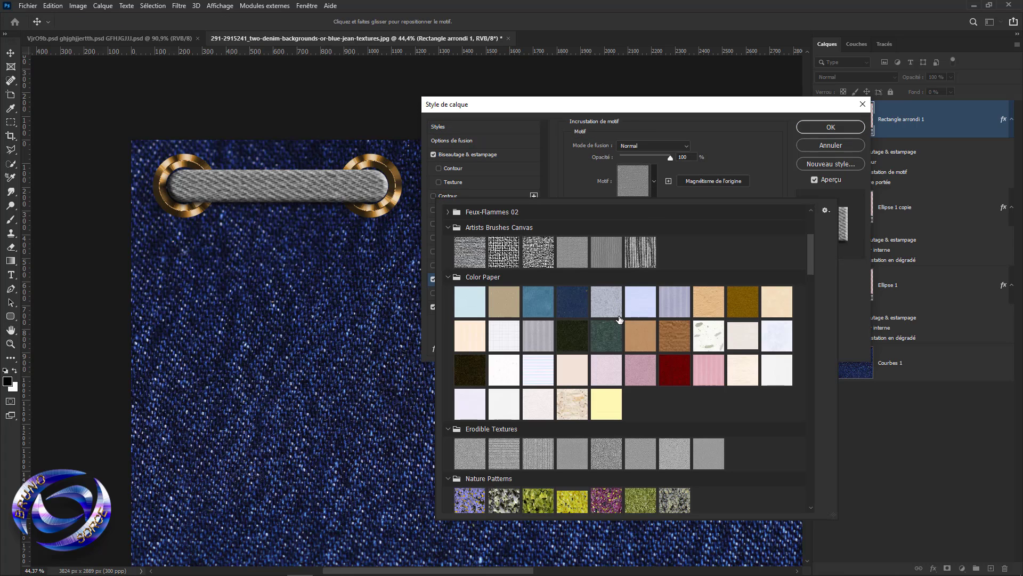
left_click(504, 255)
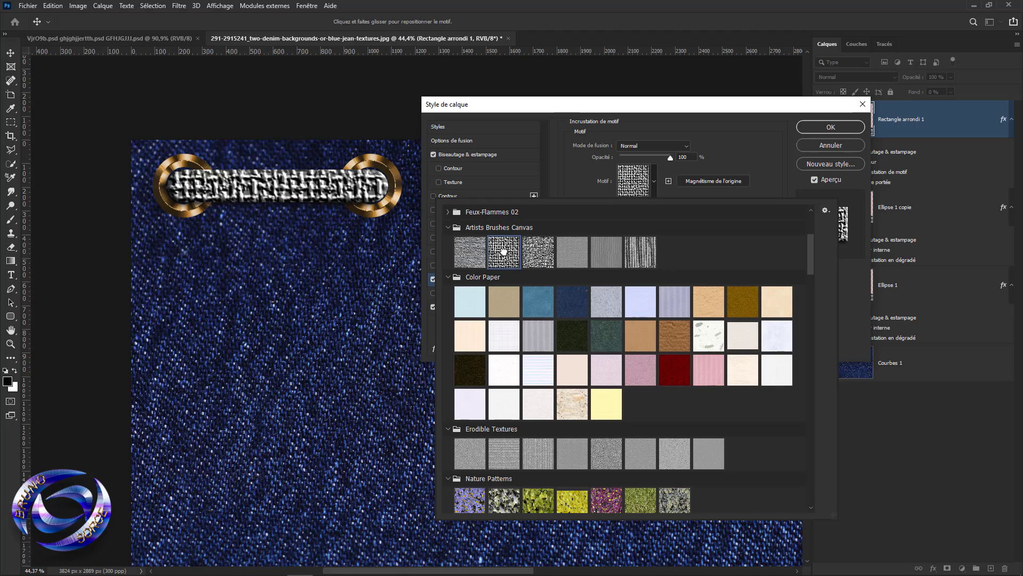
left_click(469, 252)
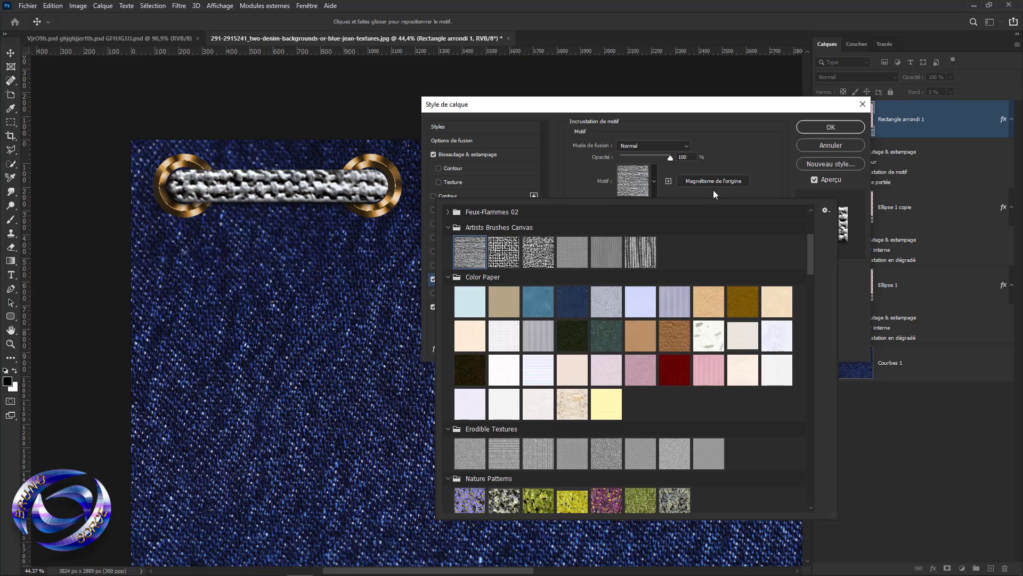
left_click(727, 153)
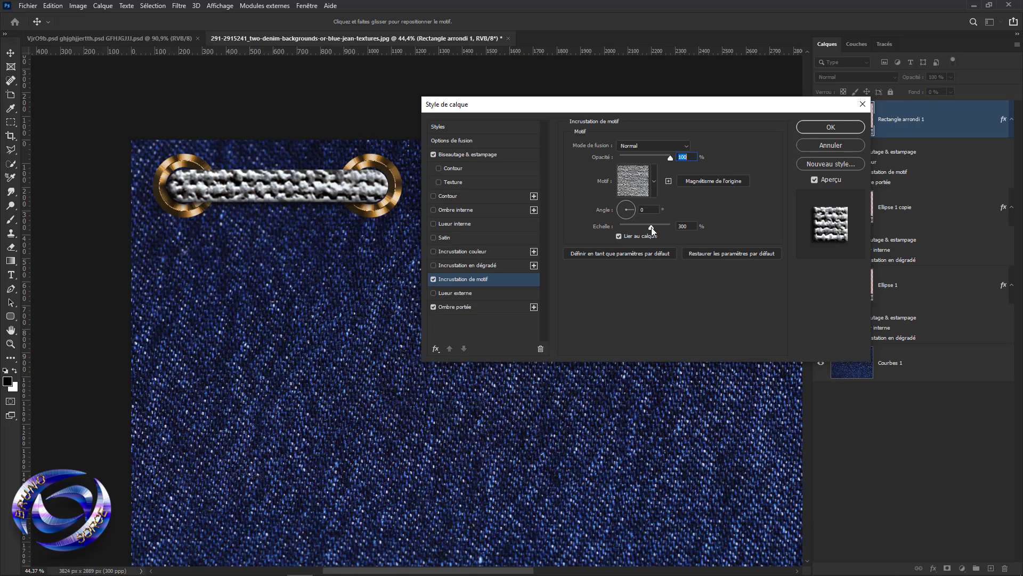
left_click_drag(652, 226, 635, 224)
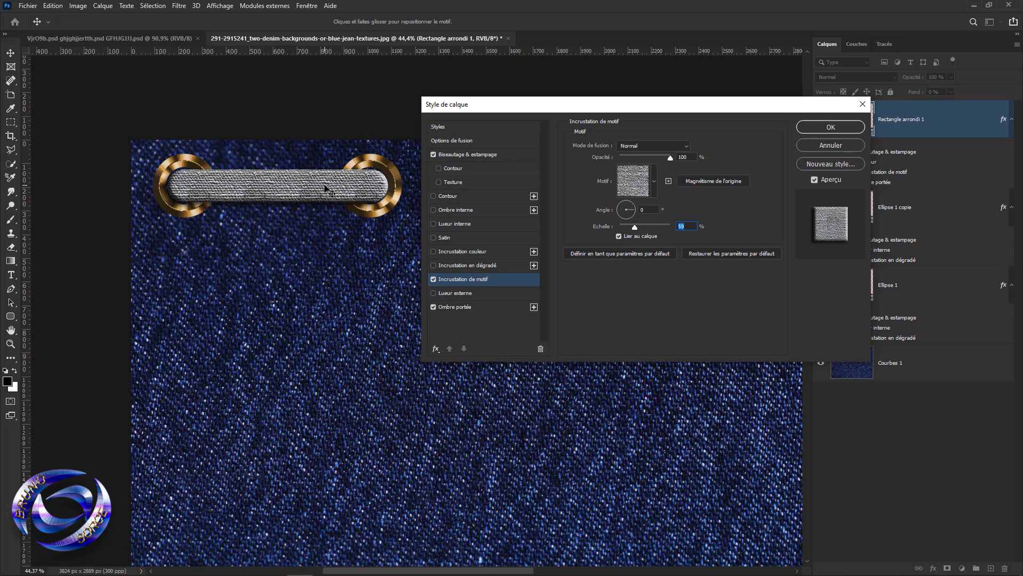
Try Color Paper patterns for the rounded rectangle's pattern overlay and settle on the second Artists Brushes Canvas pattern
left_click(654, 183)
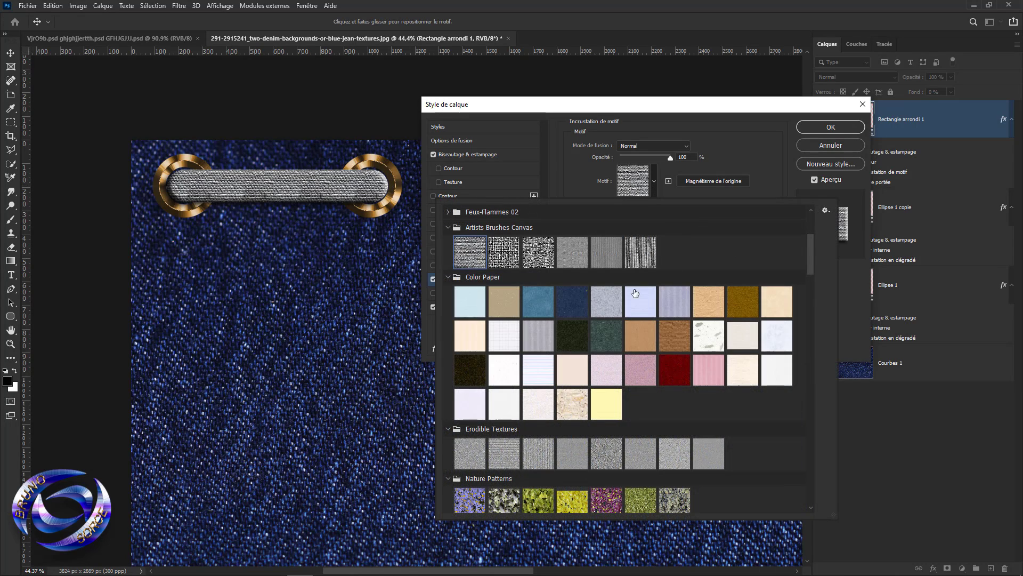
left_click(568, 338)
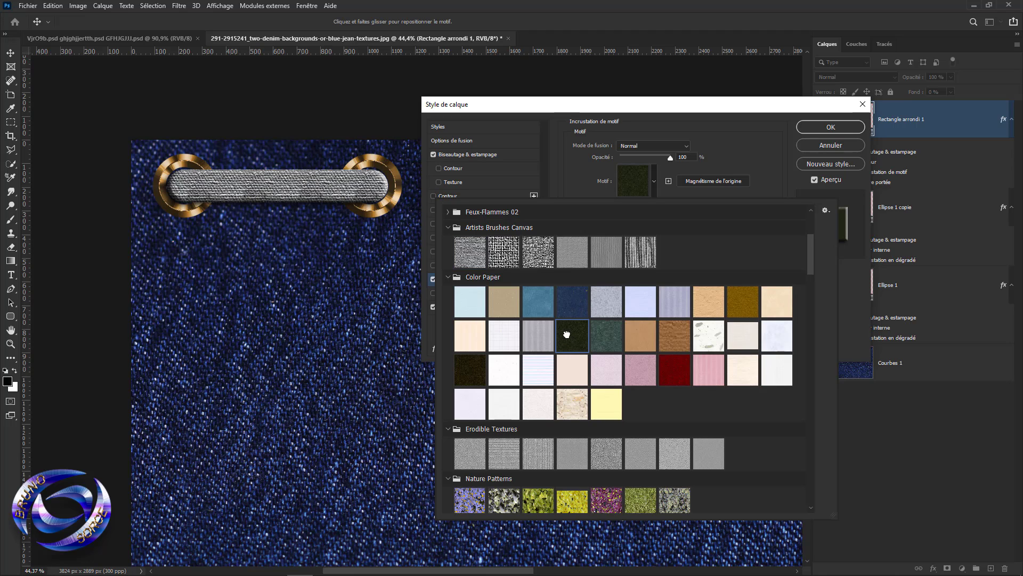
left_click(539, 337)
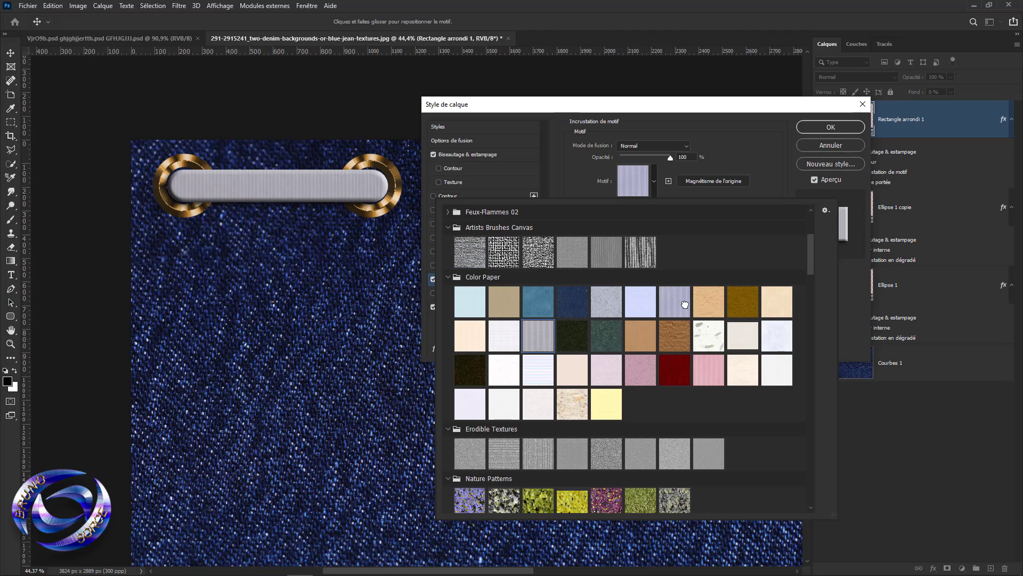
left_click(504, 251)
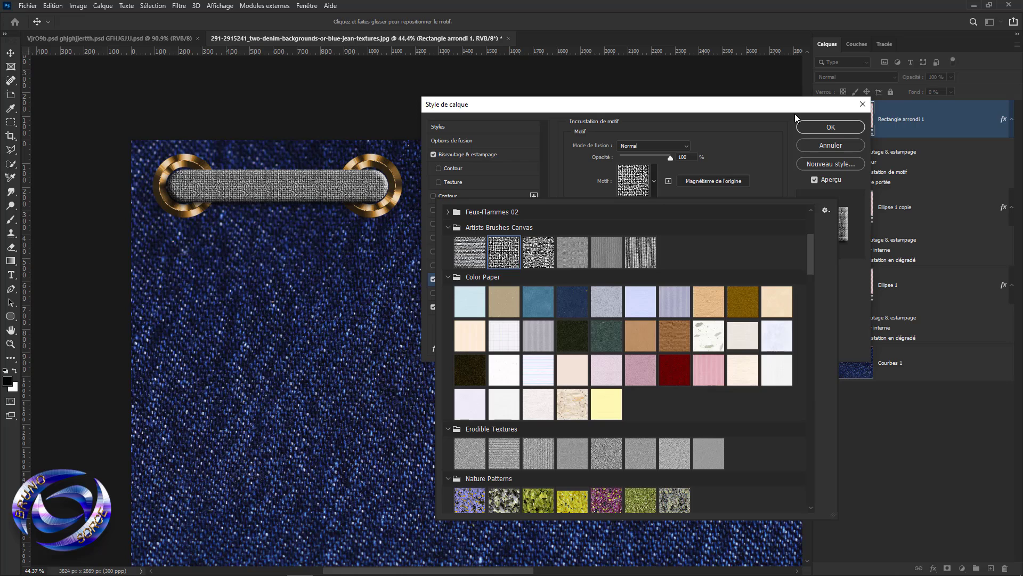
left_click(754, 139)
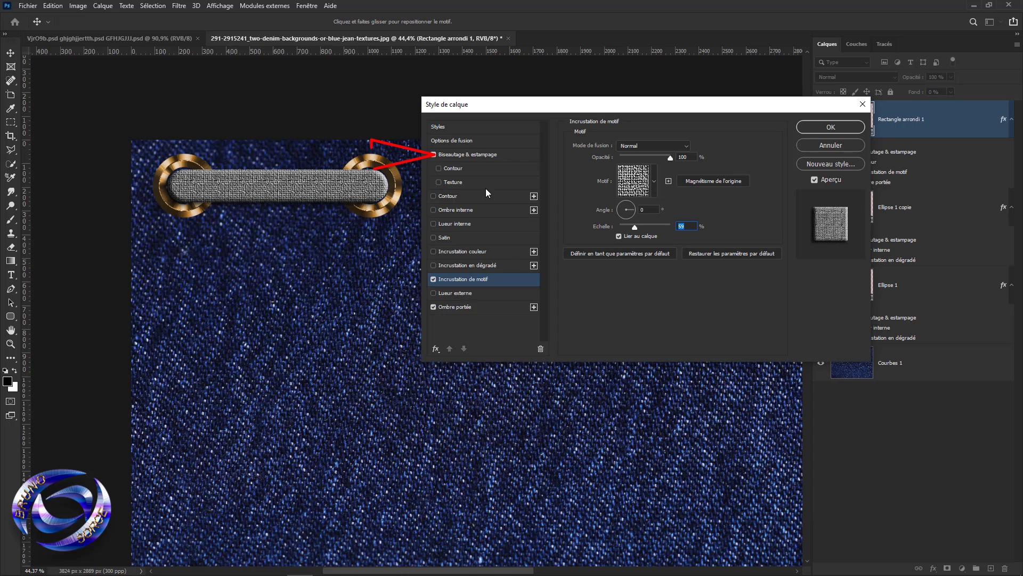
Examine the rounded rectangle's bevel and emboss settings, including size, angle, elevation and gloss contour
left_click(452, 154)
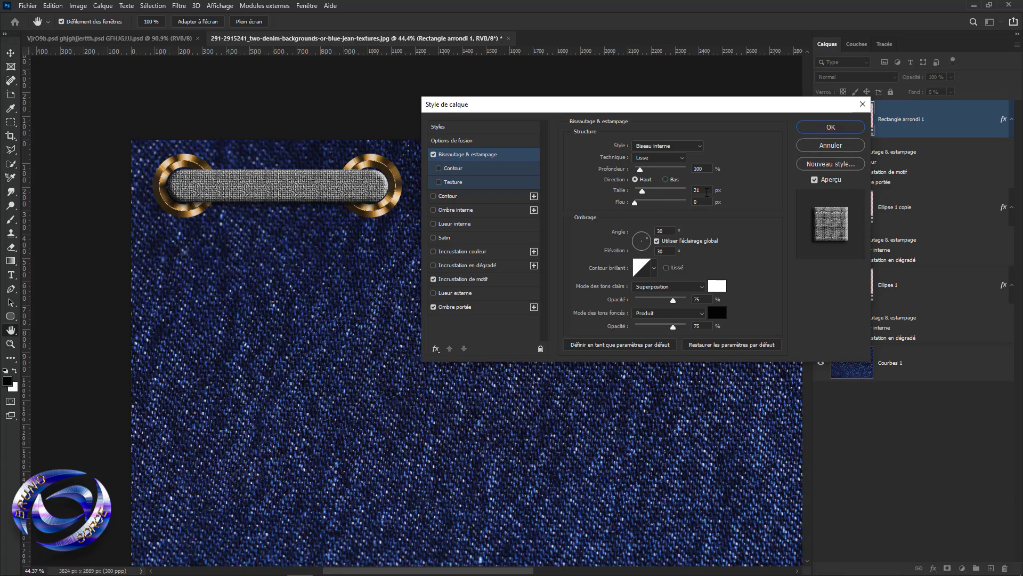
mouse_move(707, 191)
left_mouse_down()
mouse_move(689, 190)
mouse_move(692, 202)
left_mouse_up()
left_click(665, 231)
left_click(673, 250)
left_click(654, 269)
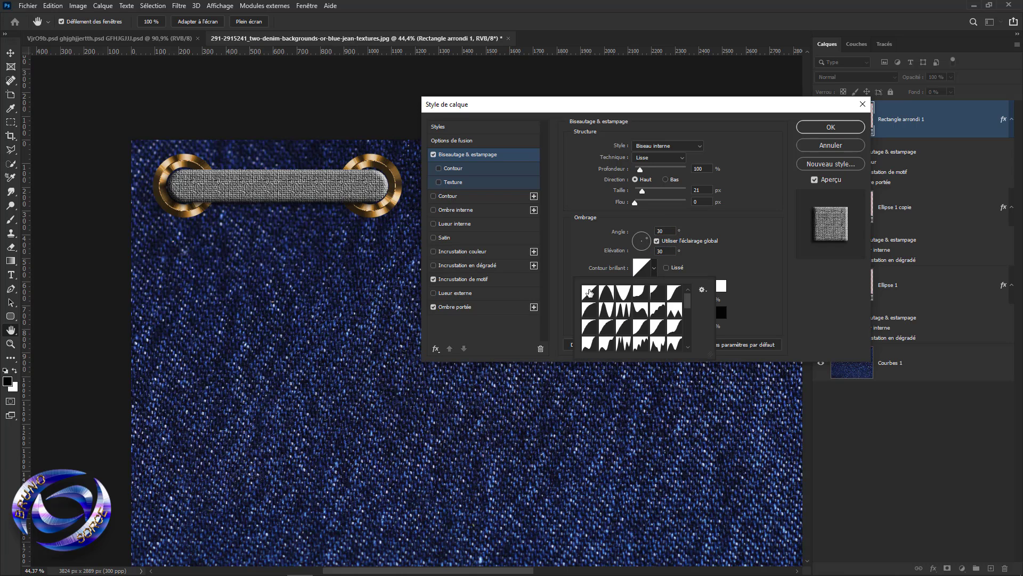
left_click(728, 255)
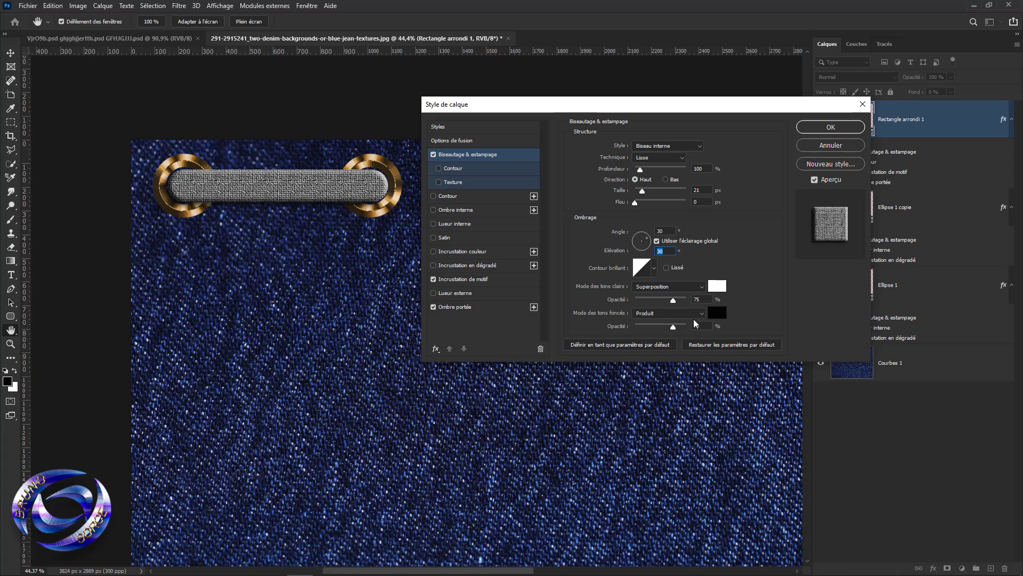
Try the pattern overlay at 67% scale and return it to 59%
left_click(459, 277)
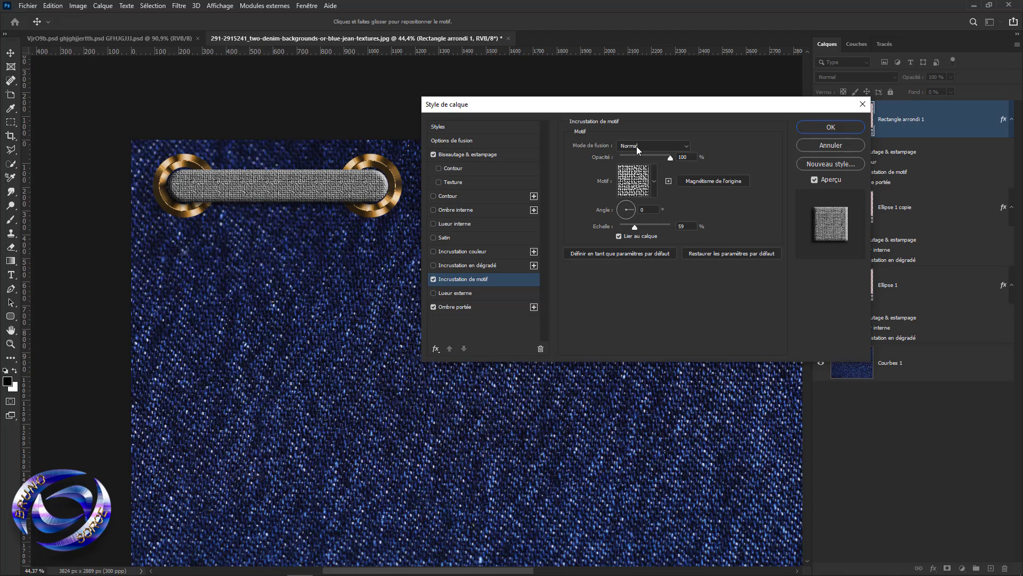
double_click(687, 157)
mouse_move(635, 228)
left_mouse_down()
mouse_move(653, 229)
mouse_move(637, 228)
left_mouse_up()
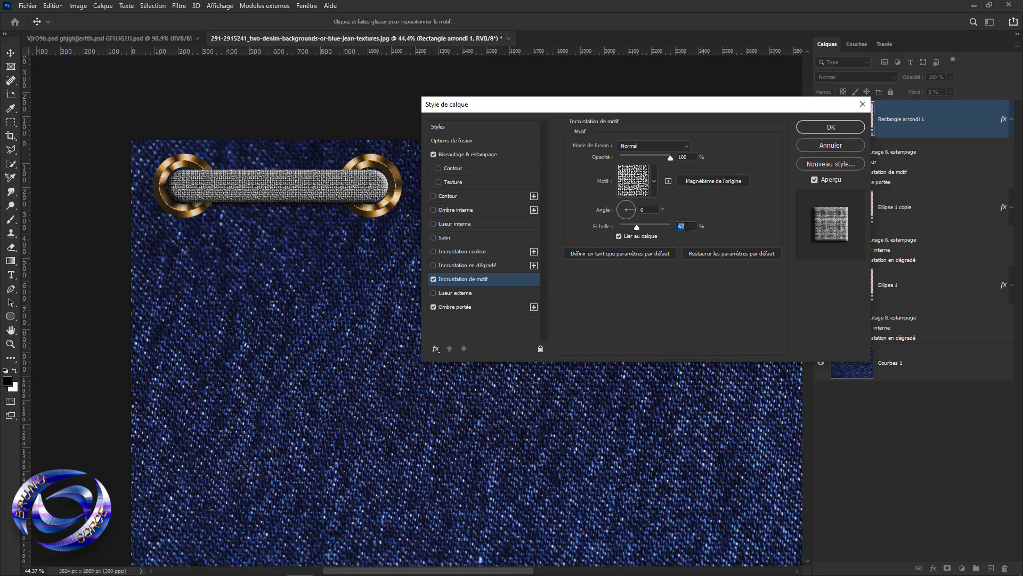
type("59")
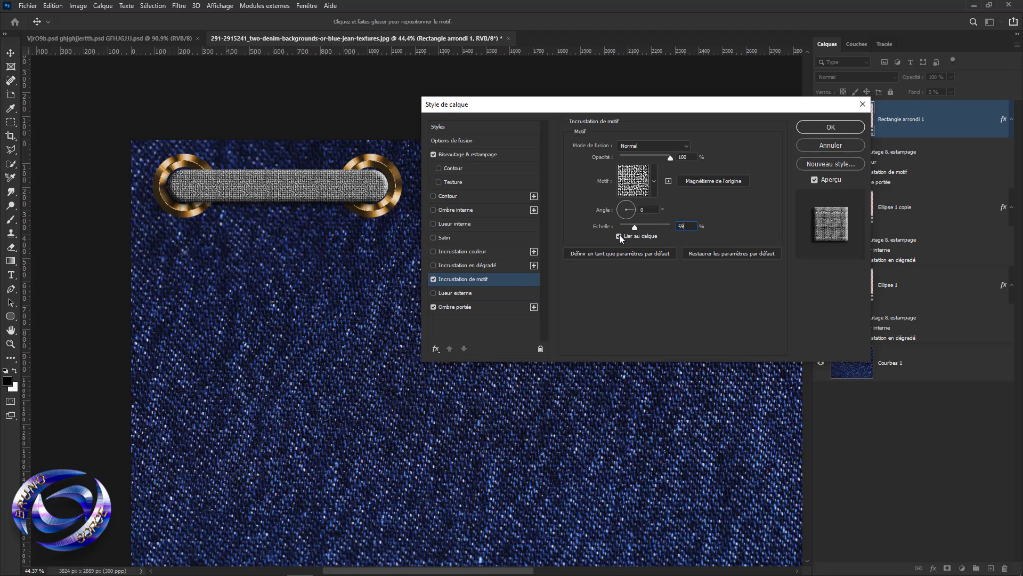
Examine the drop shadow's opacity, angle and size settings and the options for saving a new style
left_click(455, 308)
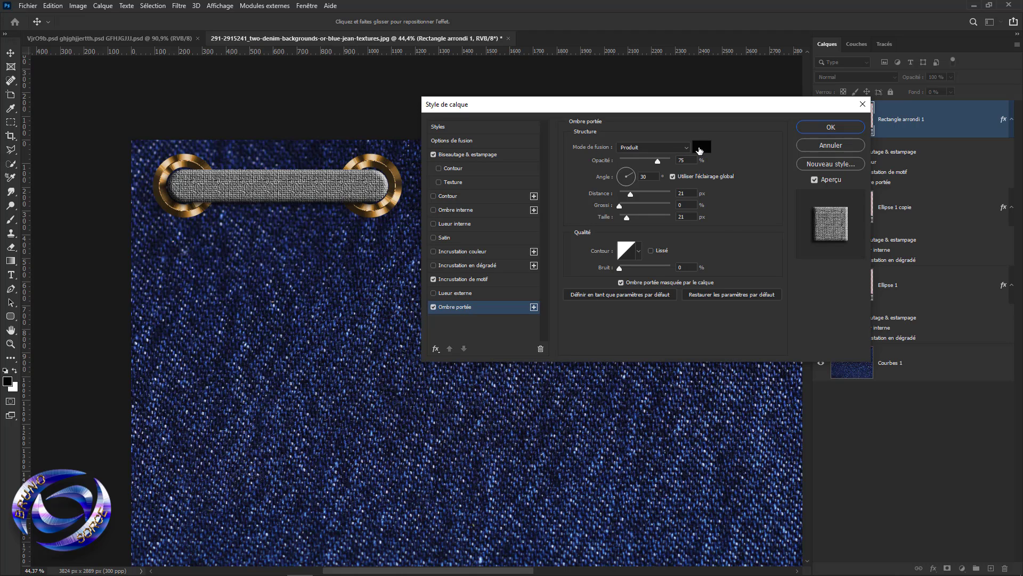
double_click(692, 160)
left_click_drag(651, 177, 635, 176)
key("Tab")
double_click(686, 217)
left_click(829, 166)
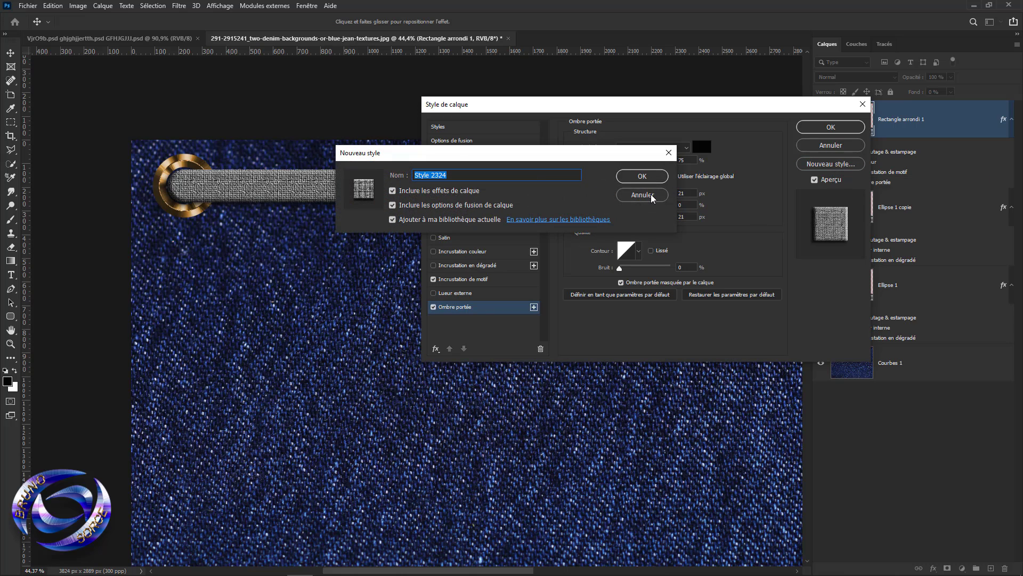
left_click(645, 194)
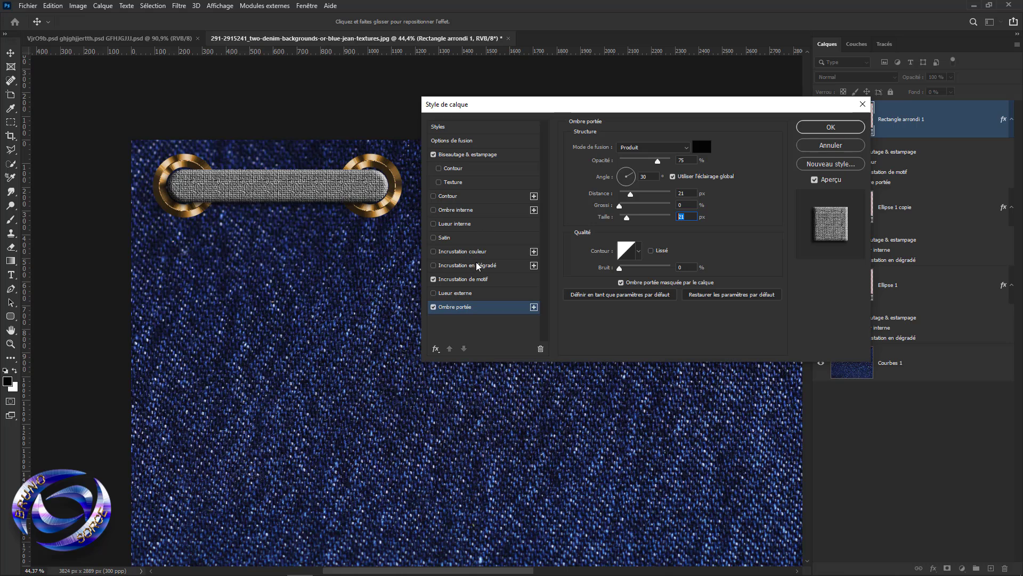
Compare other Artists Brushes Canvas patterns in the pattern overlay, keep the second one and apply the layer style
left_click(478, 278)
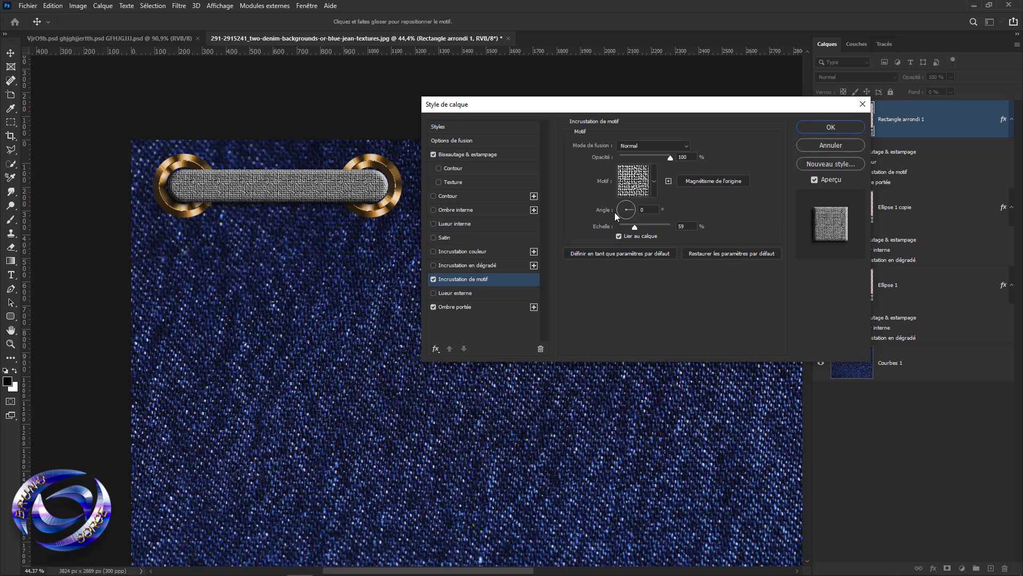
left_click(654, 187)
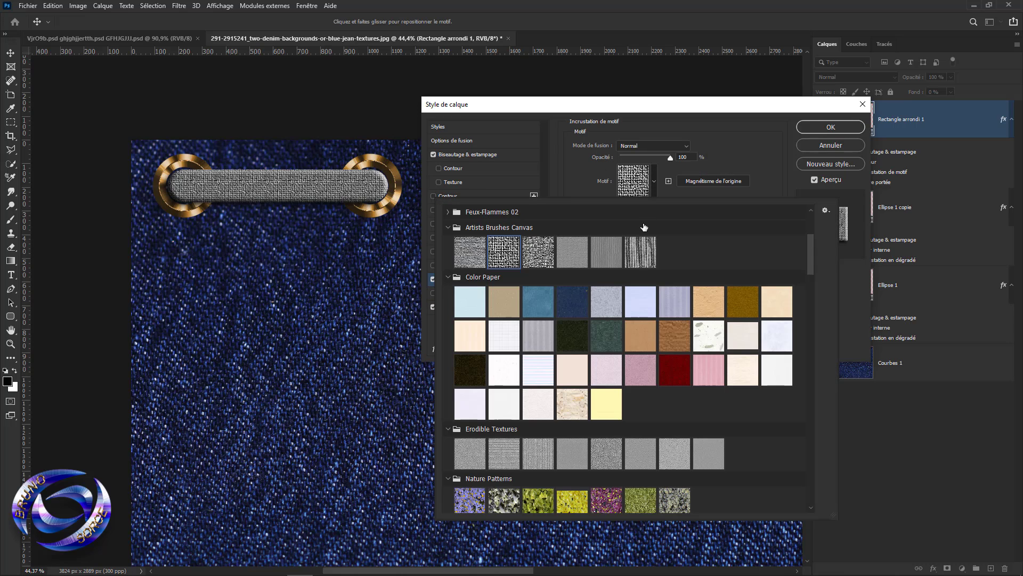
left_click(635, 255)
left_click(607, 254)
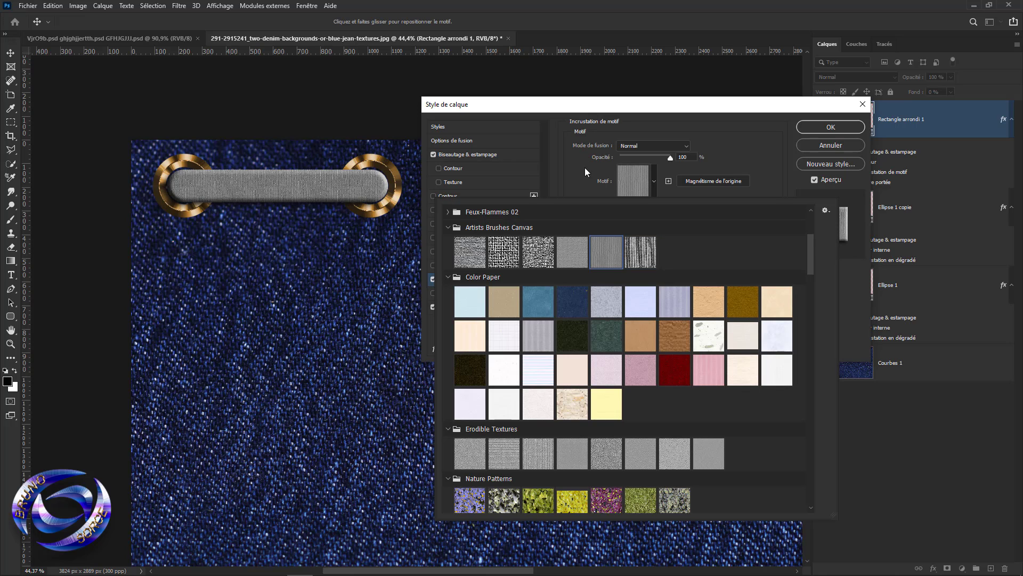
left_click(470, 251)
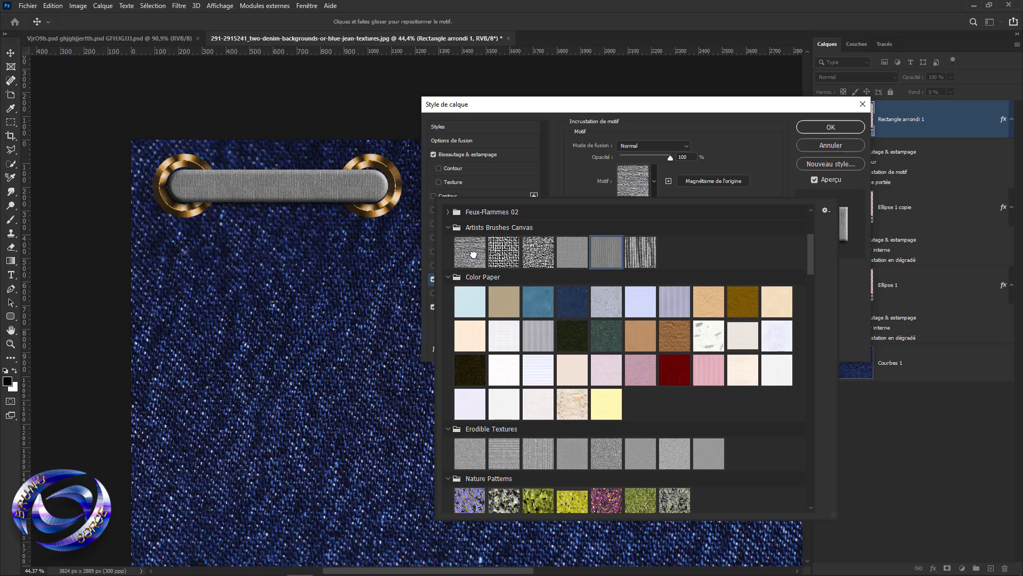
double_click(503, 253)
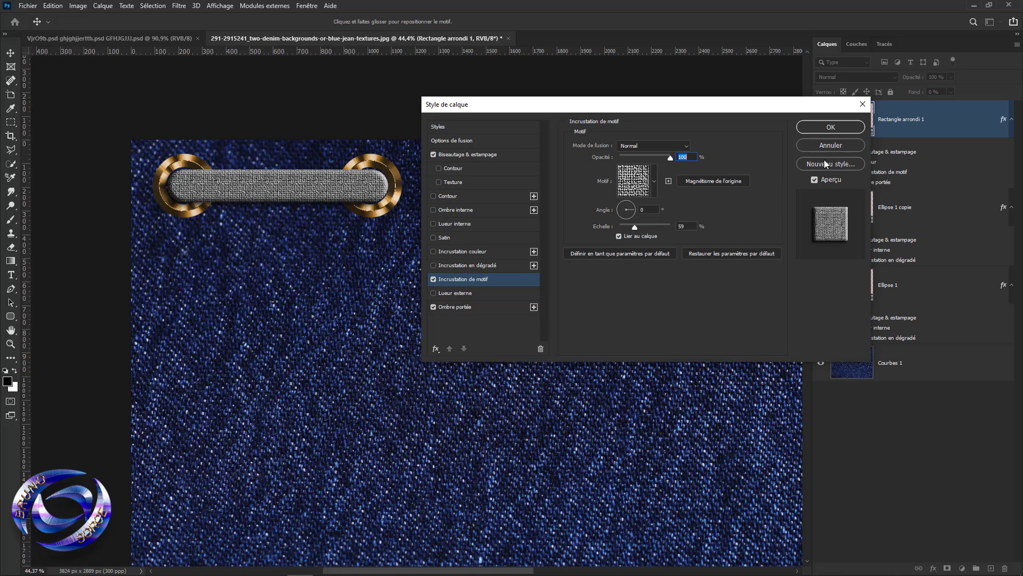
left_click(829, 129)
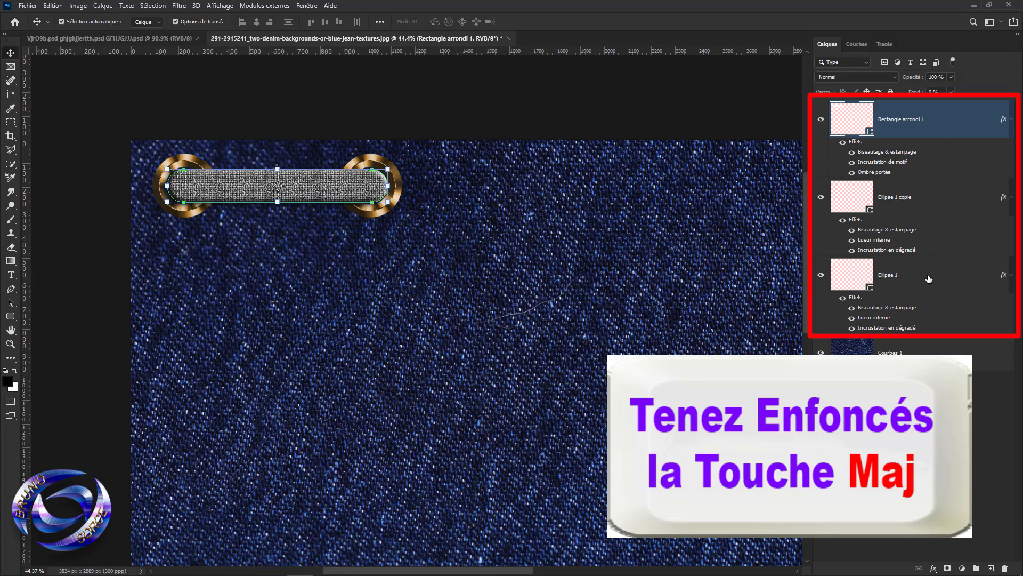
Duplicate the rounded rectangle and both ring layers together and place the copy beside the original along the denim's upper edge
left_click(929, 278, "shift")
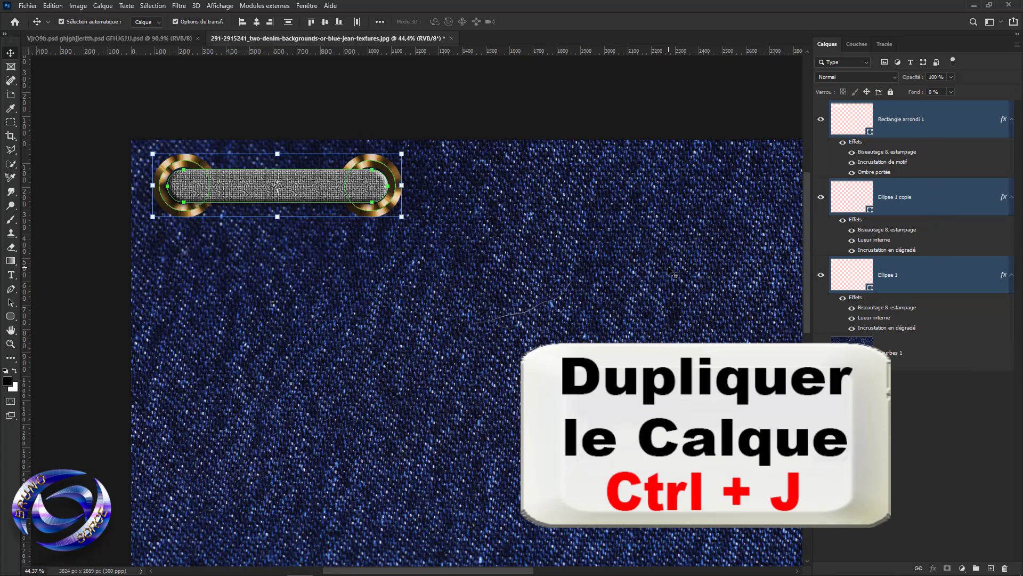
key("ctrl+j")
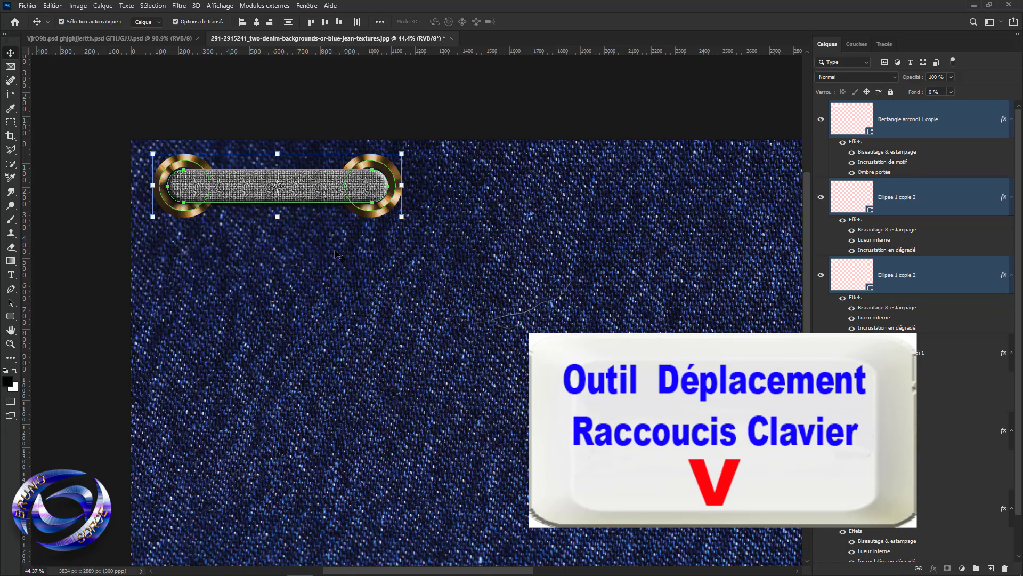
left_click_drag(296, 185, 657, 193)
left_click_drag(657, 193, 657, 192)
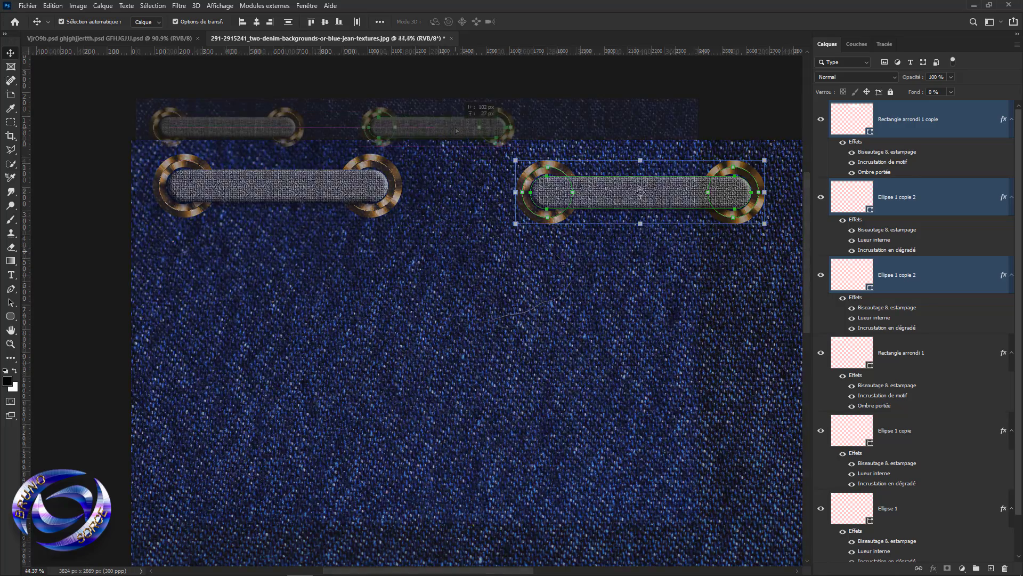
left_click_drag(469, 135, 468, 130)
left_click_drag(468, 131, 470, 131)
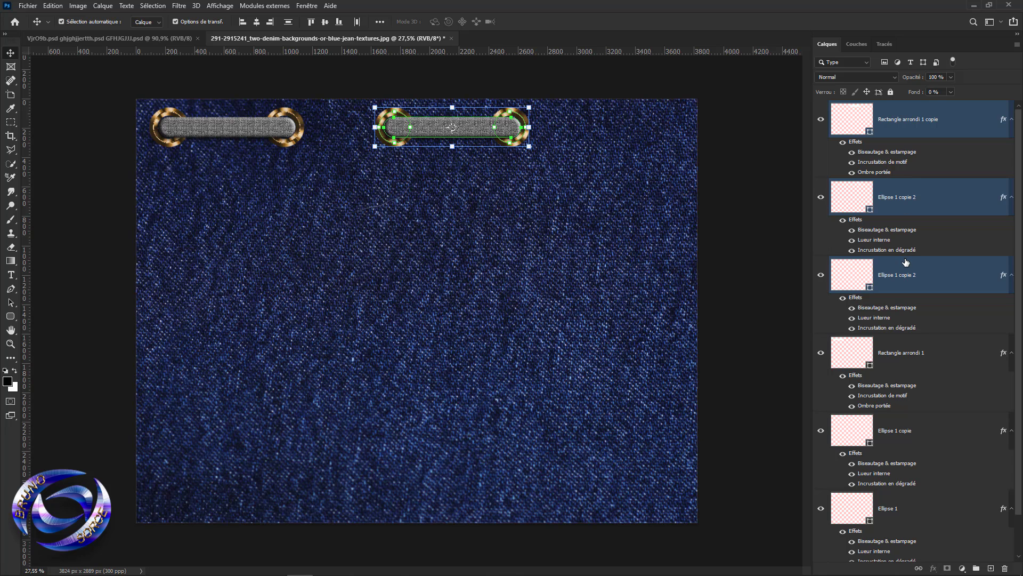
Rotate another copy of the lace and rings about 90° and place it vertically near the denim's upper-right corner
left_click_drag(473, 129, 609, 205)
left_click_drag(694, 203, 604, 260)
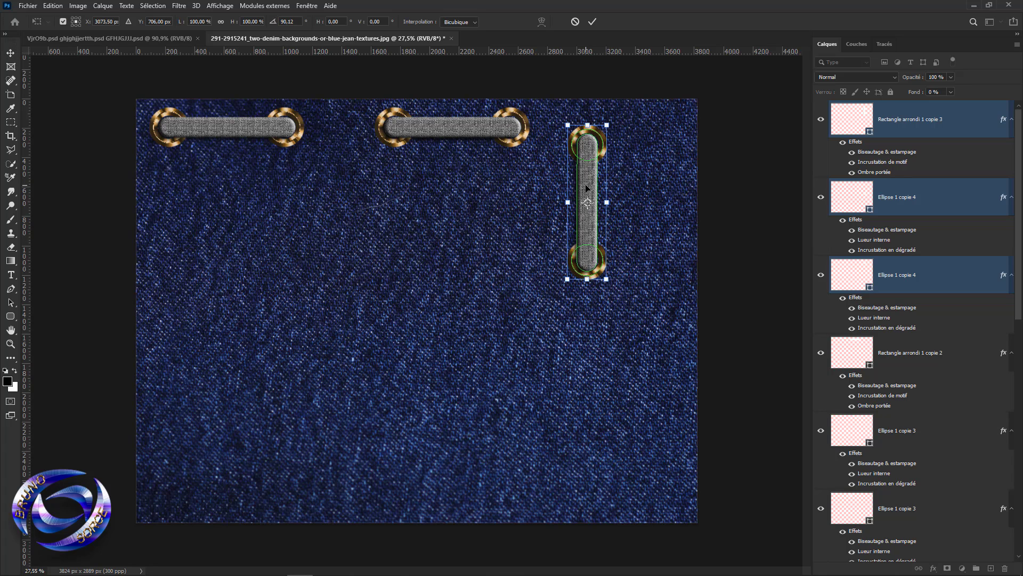
left_click_drag(598, 180, 675, 171)
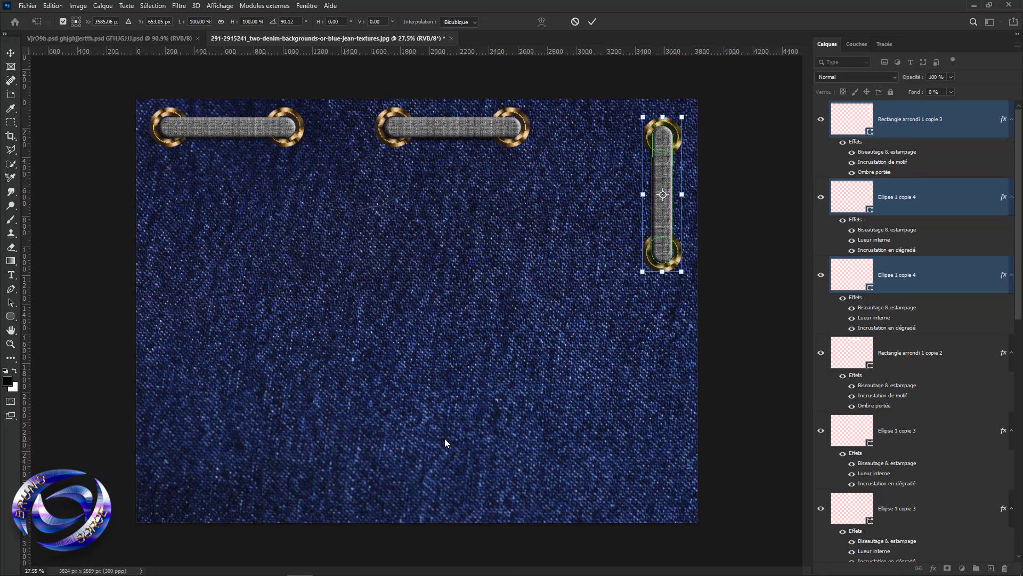
key("Return")
Change the inner glow color of the second lace's left ring to white (ffffff)
left_click(396, 145)
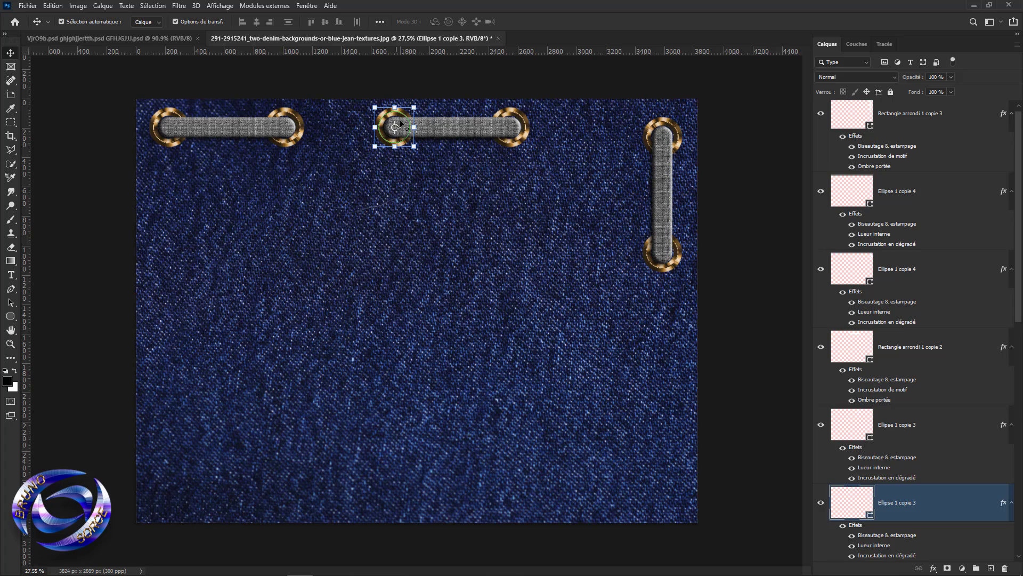
double_click(928, 536)
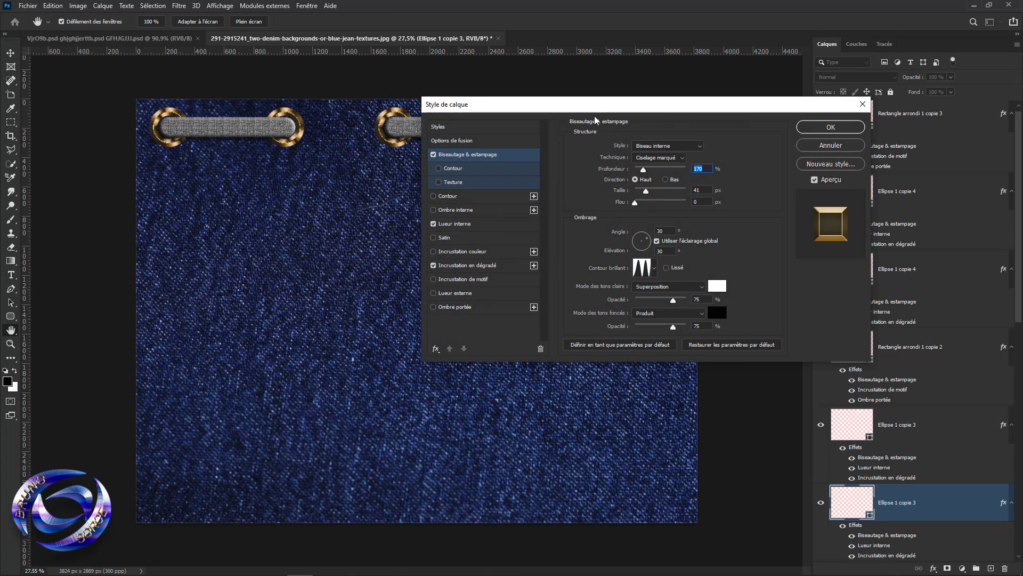
left_click_drag(588, 109, 673, 86)
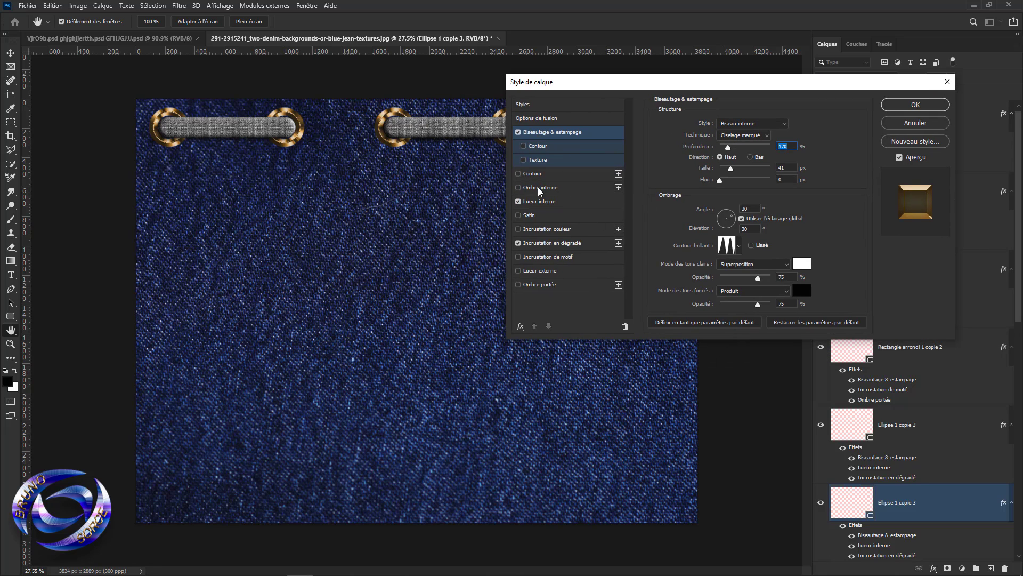
left_click(538, 201)
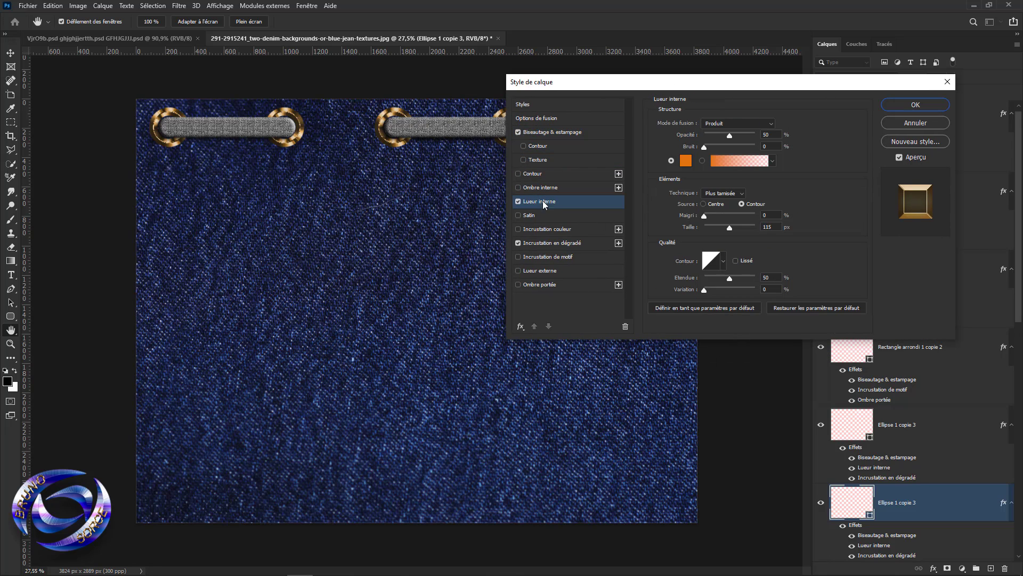
left_click(688, 161)
left_click_drag(692, 114, 675, 105)
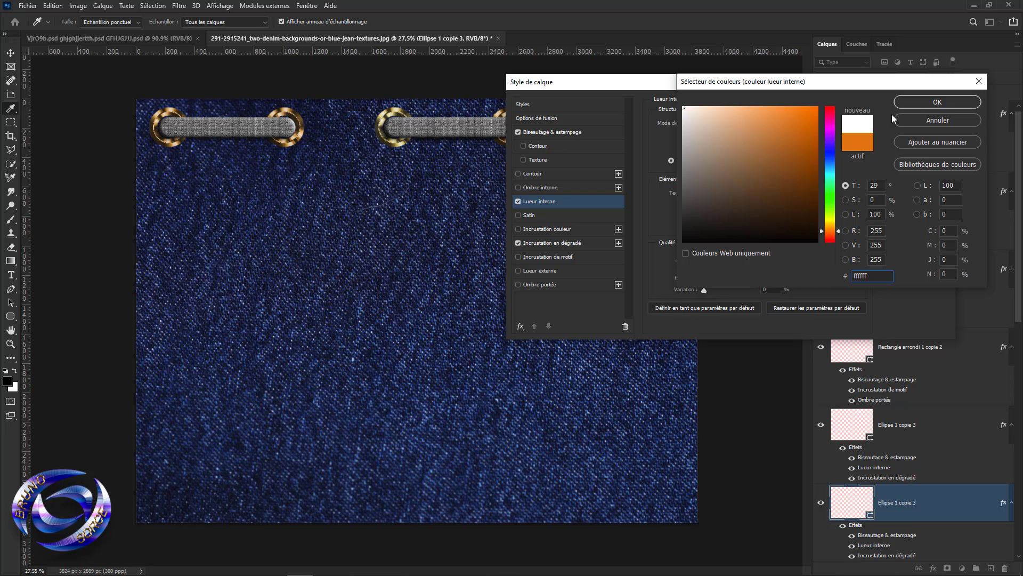
left_click(925, 105)
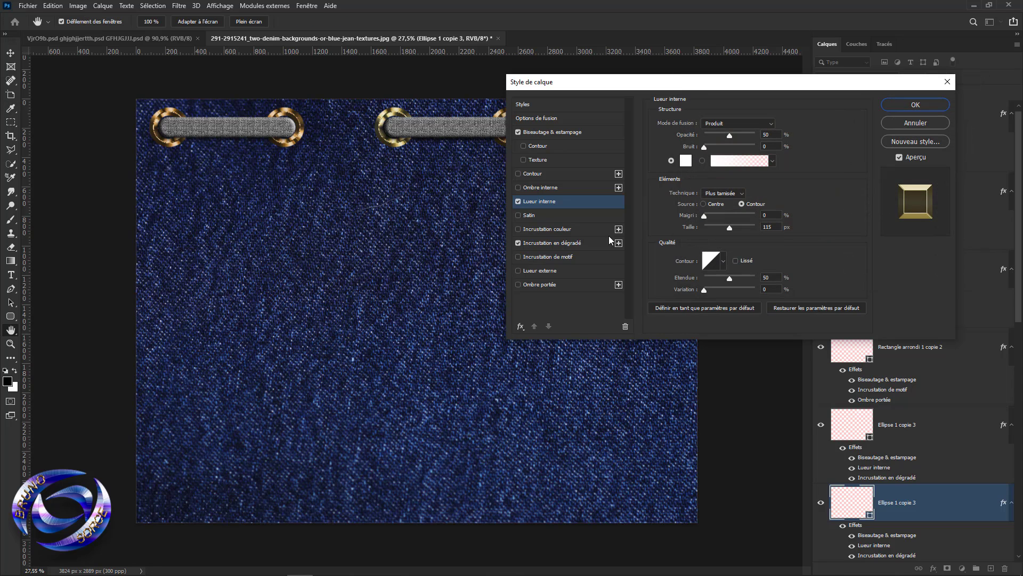
Set the starting color stop of the gradient overlay on the second lace's left ring to white (ffffff)
left_click(577, 246)
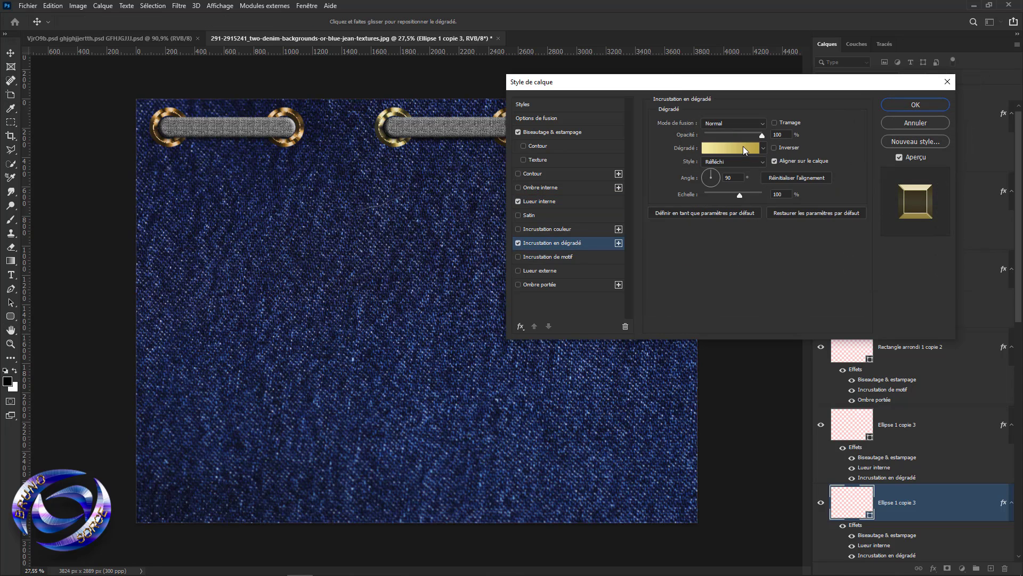
left_click(743, 147)
left_click(588, 368)
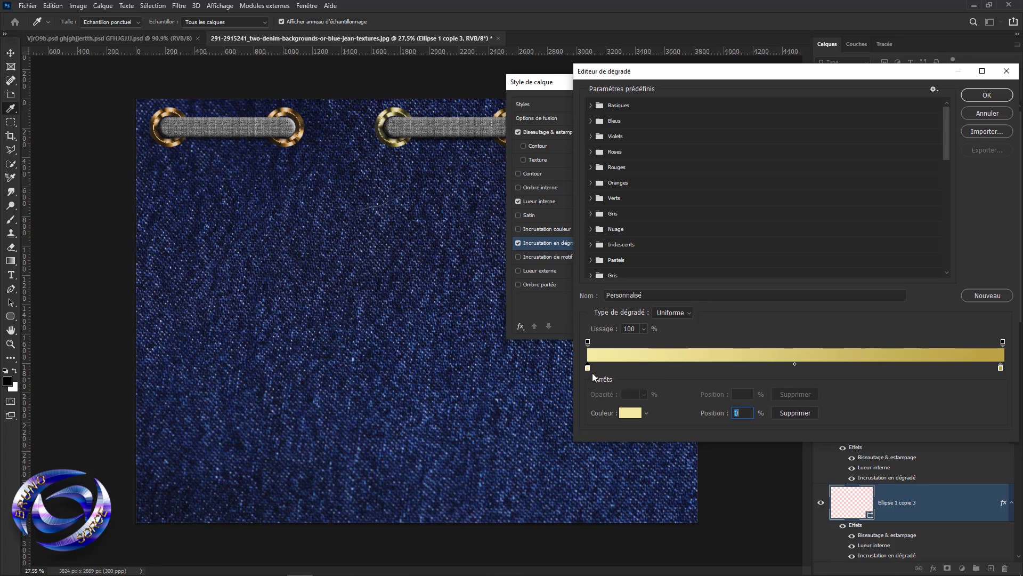
left_click(630, 413)
left_click_drag(686, 108, 682, 106)
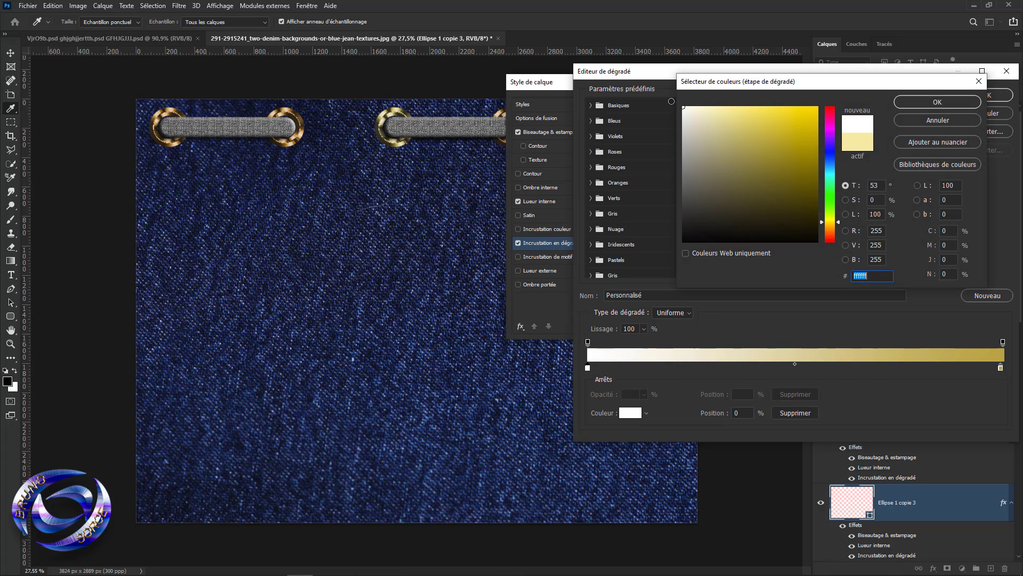
left_click(944, 106)
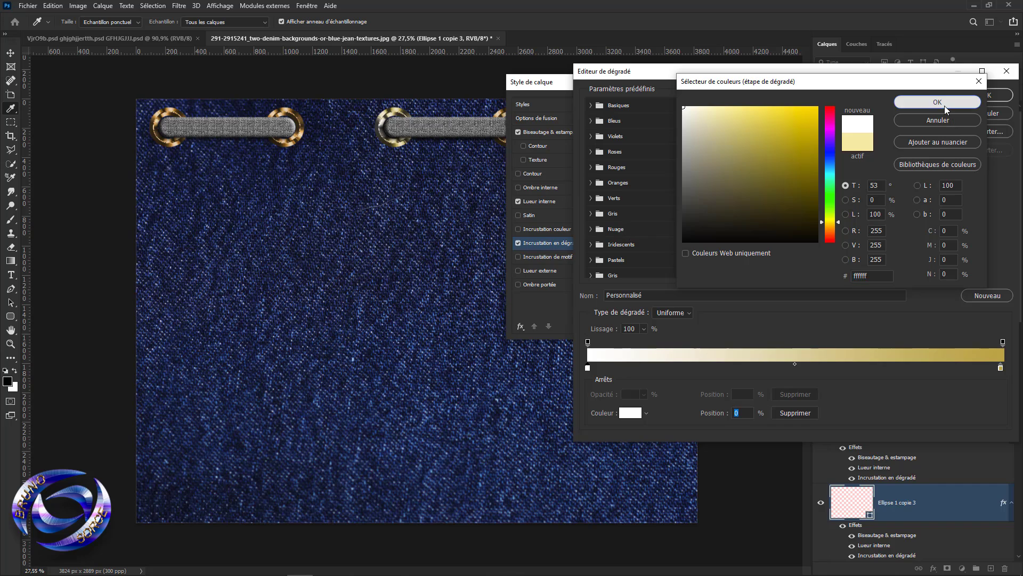
Make the gradient overlay's end color stop white (ffffff) as well and apply the left ring's layer style
double_click(1001, 368)
left_click_drag(714, 126, 684, 107)
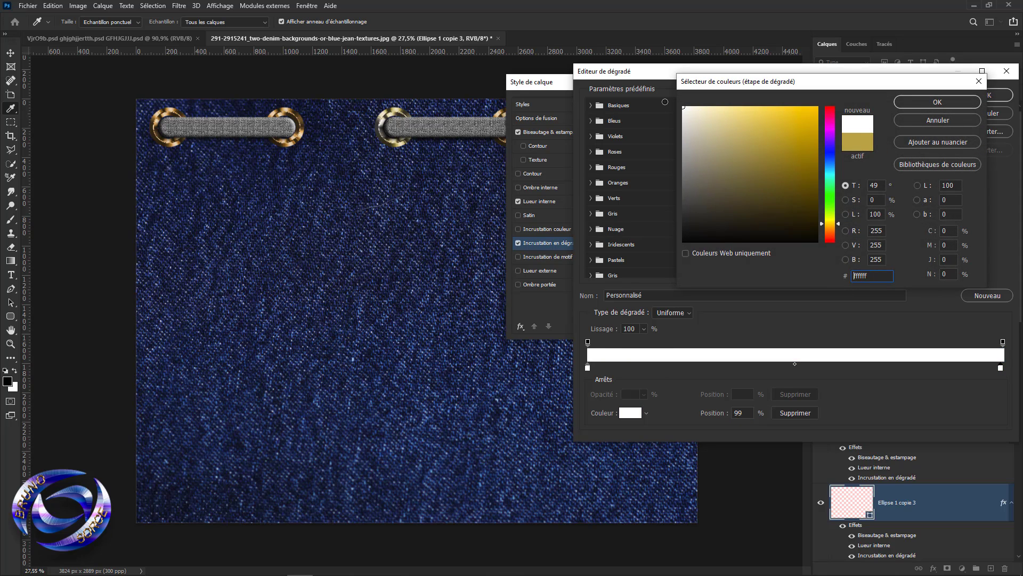
left_click(933, 103)
left_click(980, 97)
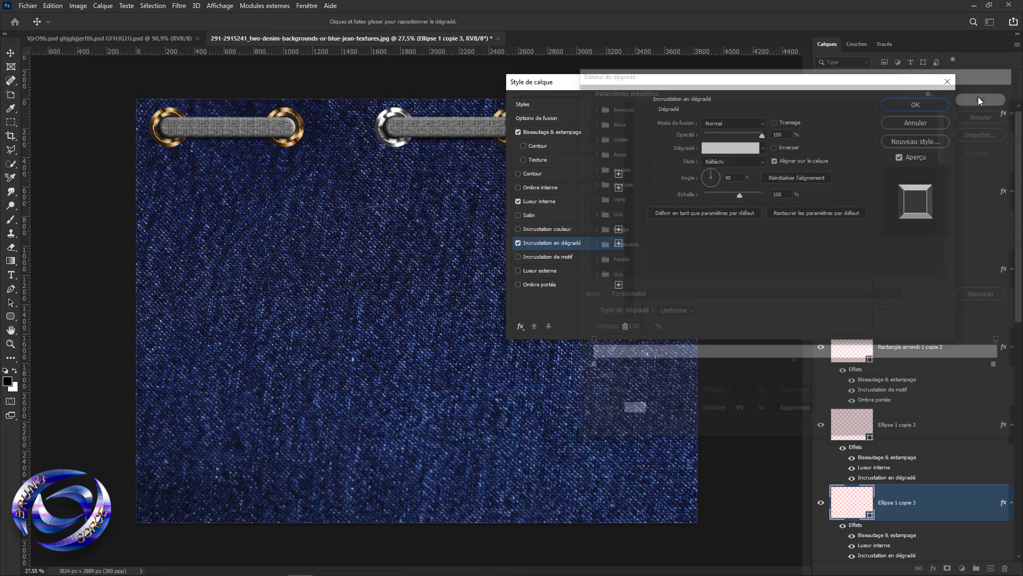
left_click(916, 104)
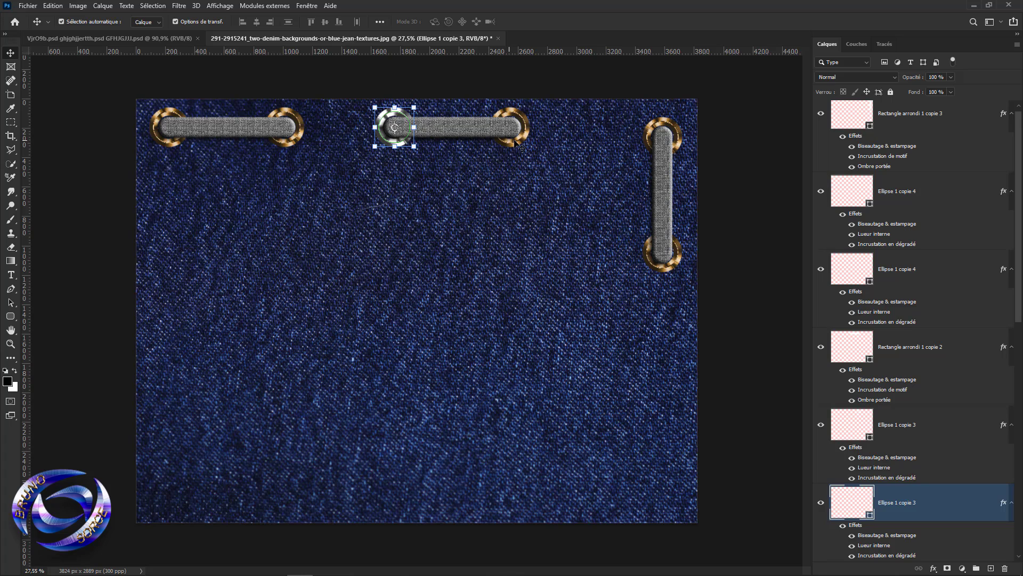
Copy the left ring's layer effects onto the second lace's right ring and deselect the layer
left_click(526, 142)
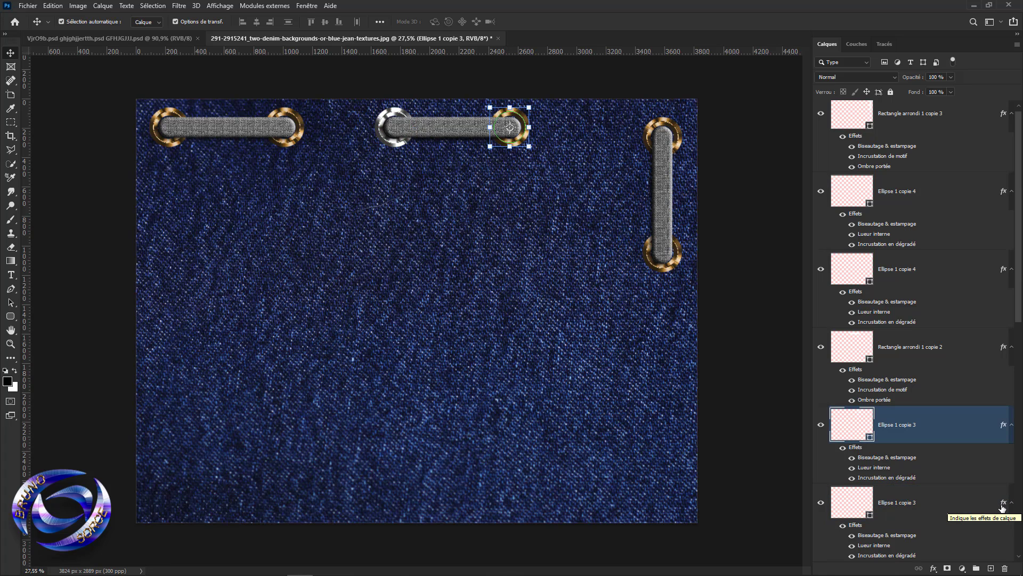
left_click_drag(1002, 508, 1007, 430)
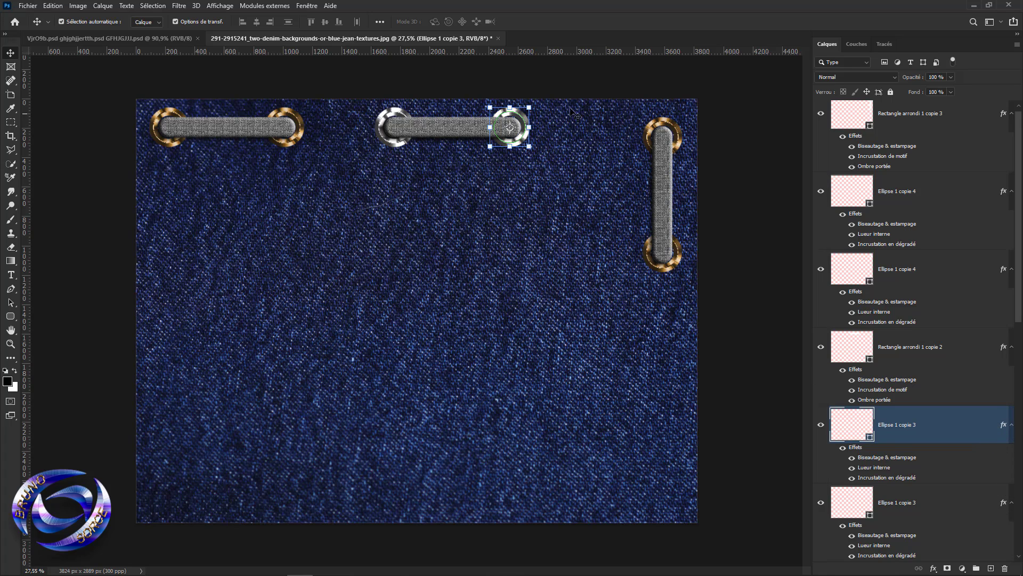
left_click(580, 89)
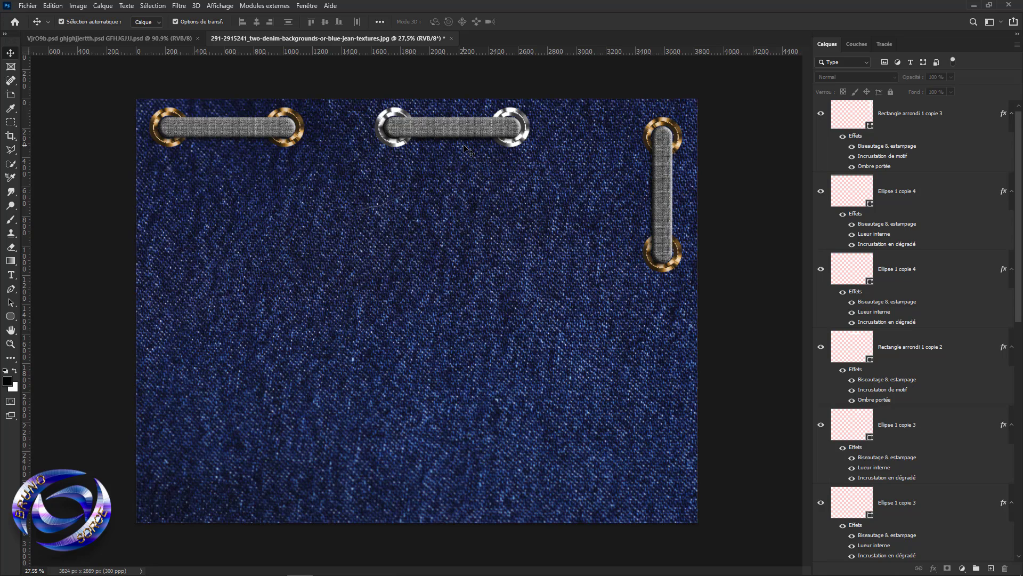
scroll(315, 224, "down", 1)
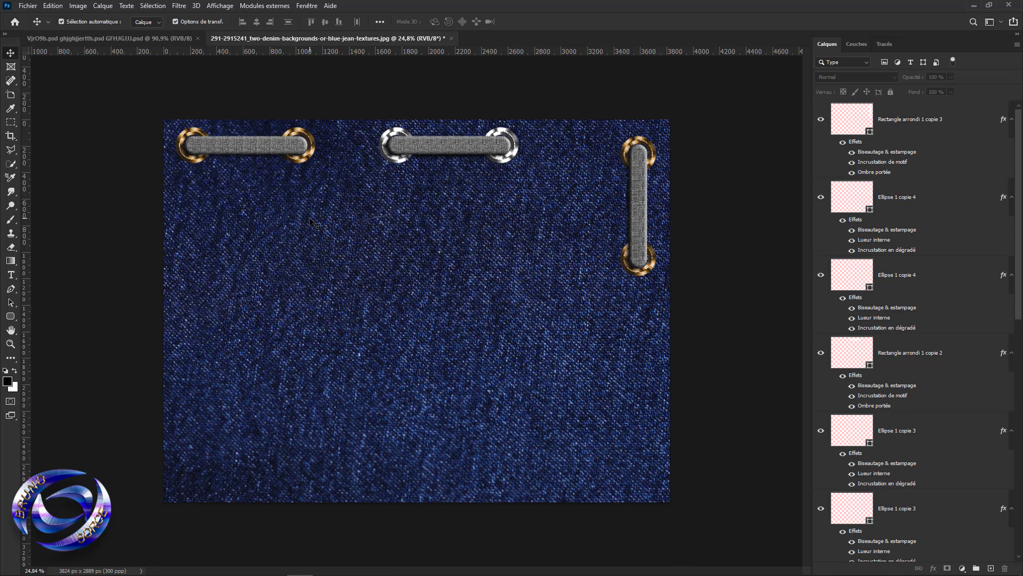